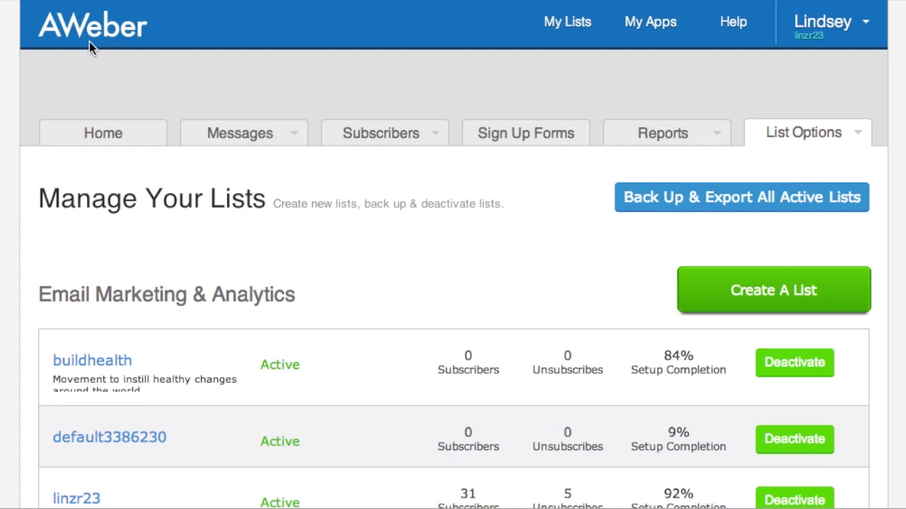
- Open the default3386230 list from the Manage Your Lists overview
{"action": "scroll", "coordinate": [89, 43], "scroll_direction": "down", "scroll_amount": 2}
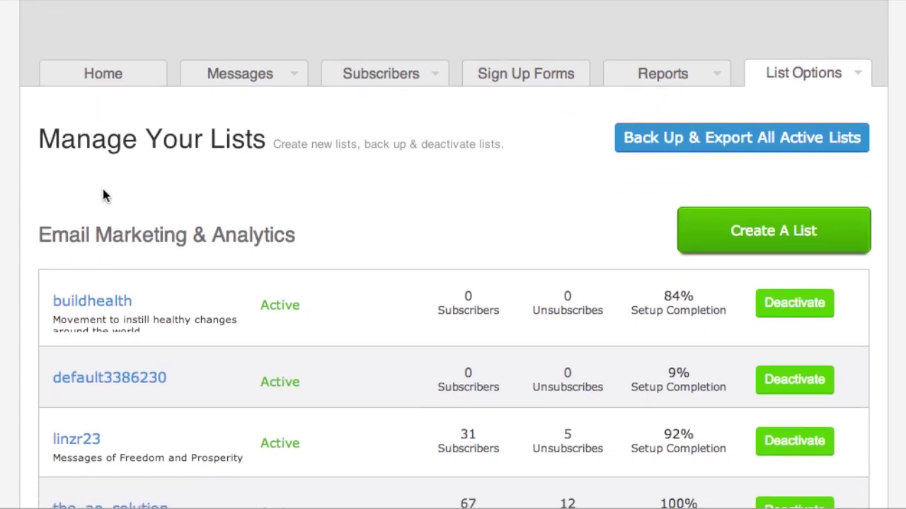
{"action": "scroll", "coordinate": [104, 196], "scroll_direction": "up", "scroll_amount": 2}
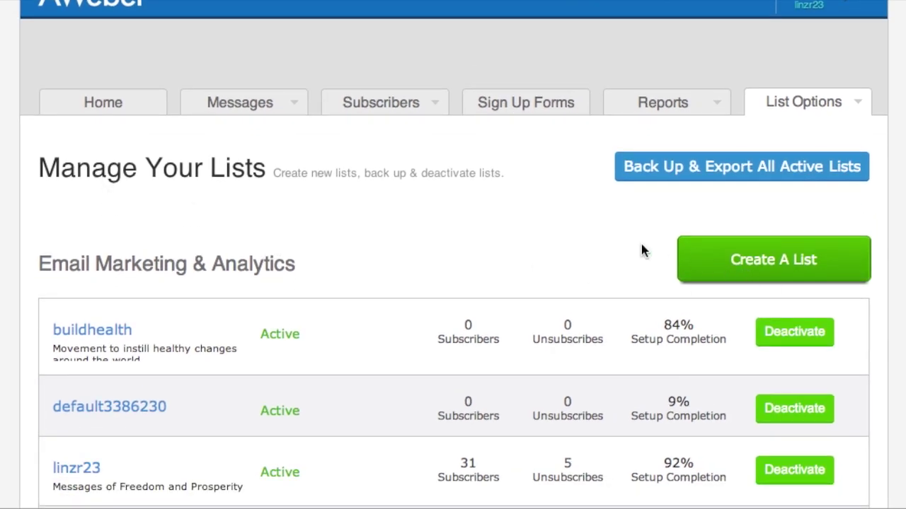
{"action": "scroll", "coordinate": [641, 250], "scroll_direction": "down", "scroll_amount": 3}
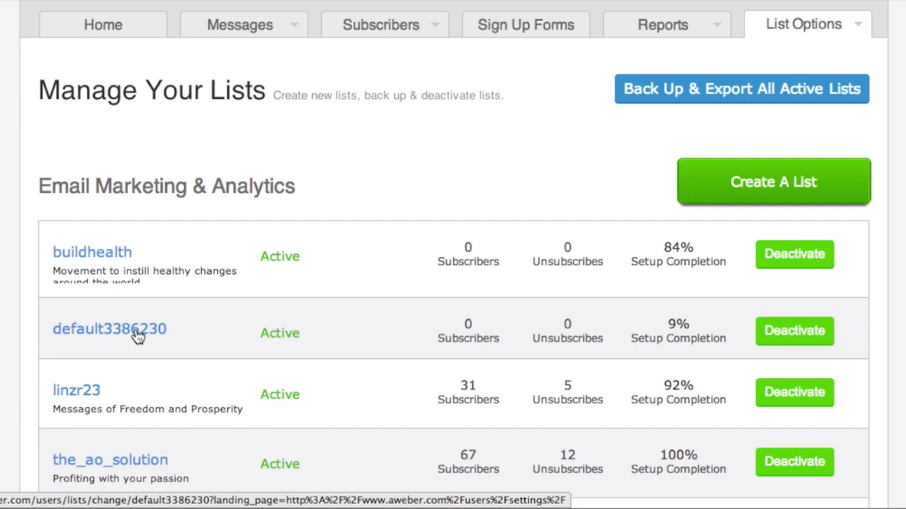
{"action": "left_click", "coordinate": [122, 339]}
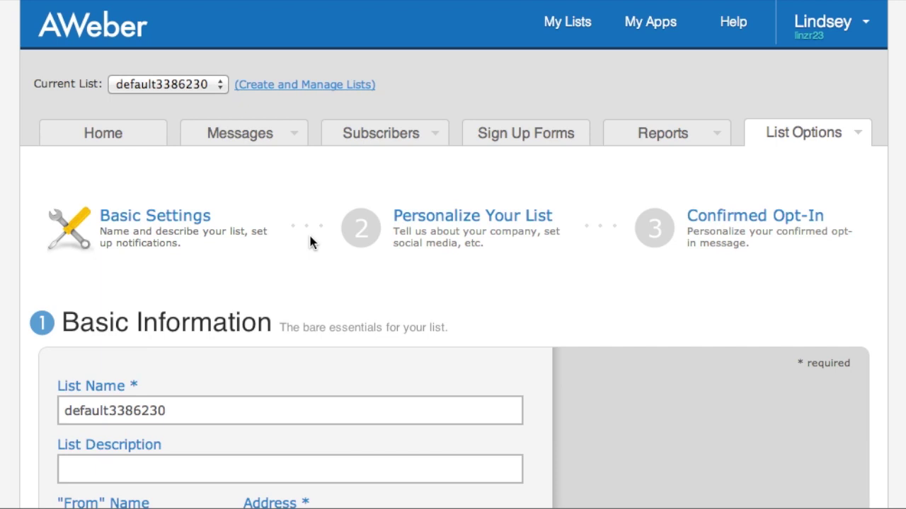
- Review default3386230's list name, empty description, and From and contact address fields
{"action": "scroll", "coordinate": [309, 242], "scroll_direction": "down", "scroll_amount": 3}
{"action": "scroll", "coordinate": [309, 242], "scroll_direction": "down", "scroll_amount": 1}
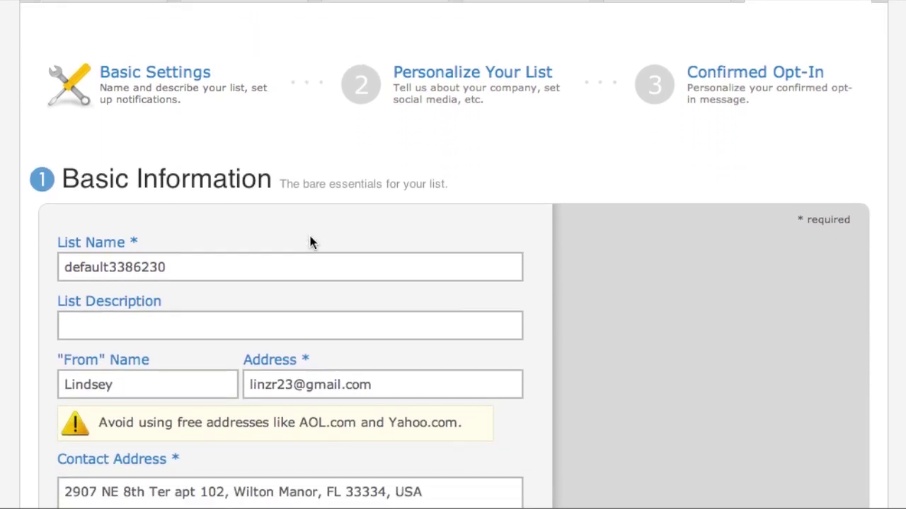
{"action": "left_click", "coordinate": [205, 256]}
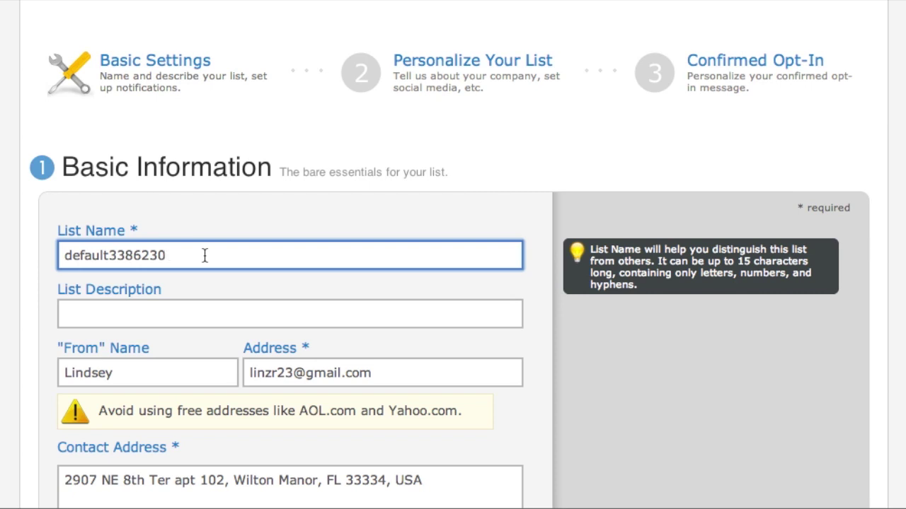
{"action": "scroll", "coordinate": [176, 251], "scroll_direction": "down", "scroll_amount": 3}
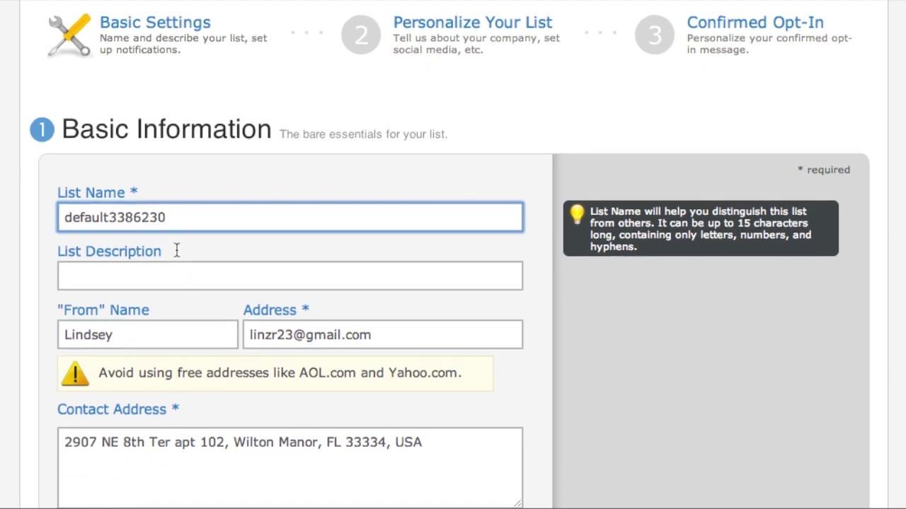
{"action": "left_click", "coordinate": [162, 232]}
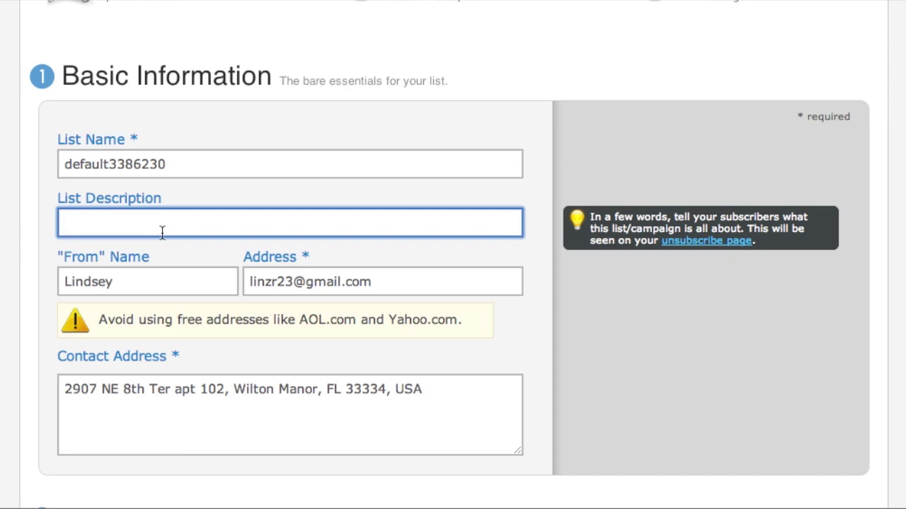
{"action": "mouse_move", "coordinate": [107, 159]}
{"action": "mouse_move", "coordinate": [186, 166]}
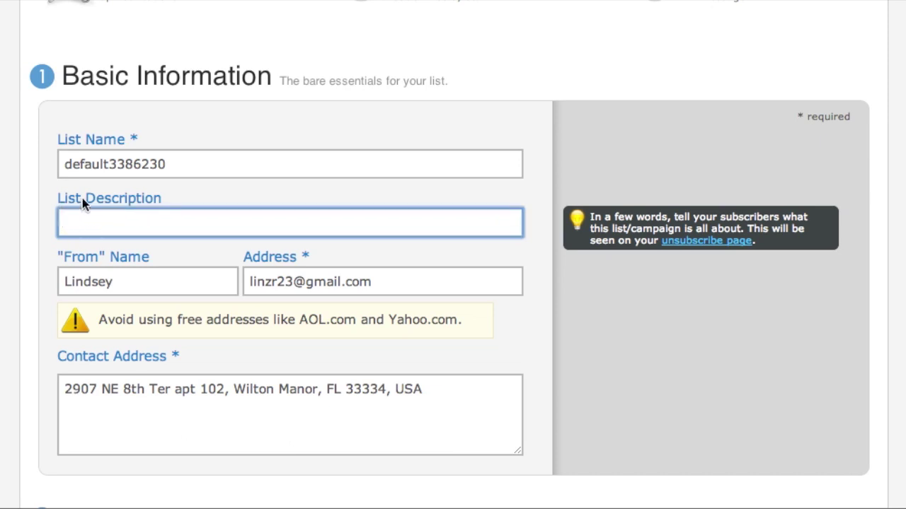
{"action": "scroll", "coordinate": [127, 207], "scroll_direction": "down", "scroll_amount": 1}
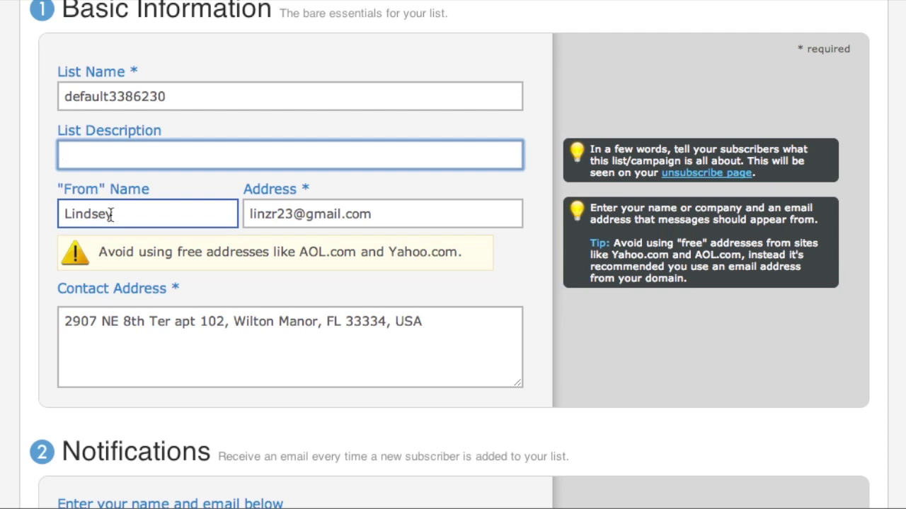
- Set the From name to 'The Ao Solution' with a company-domain sender address, and save
{"action": "left_click_drag", "start_coordinate": [110, 216], "coordinate": [58, 211]}
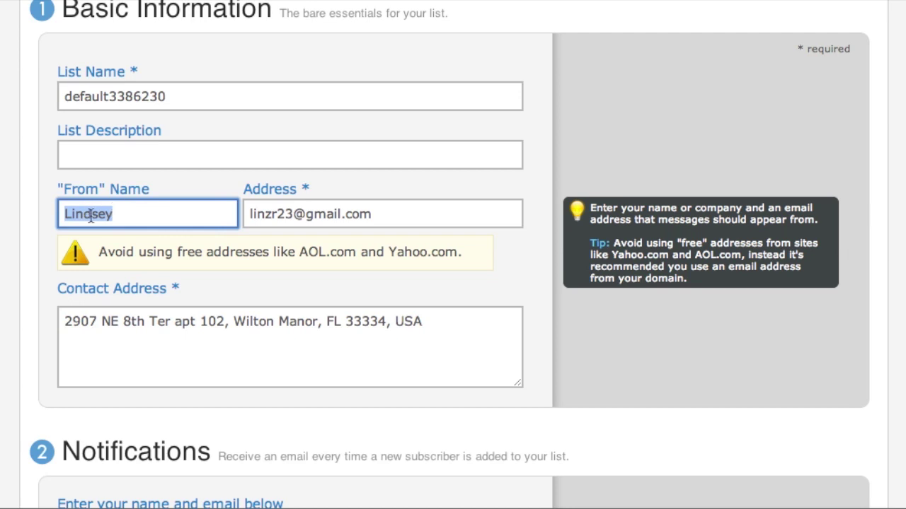
{"action": "type", "text": "The Ao Solution"}
{"action": "key", "text": "Tab"}
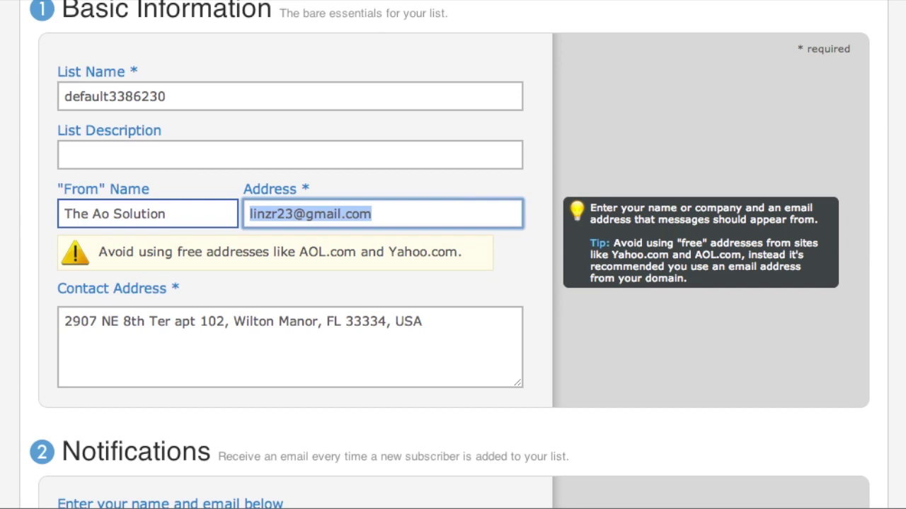
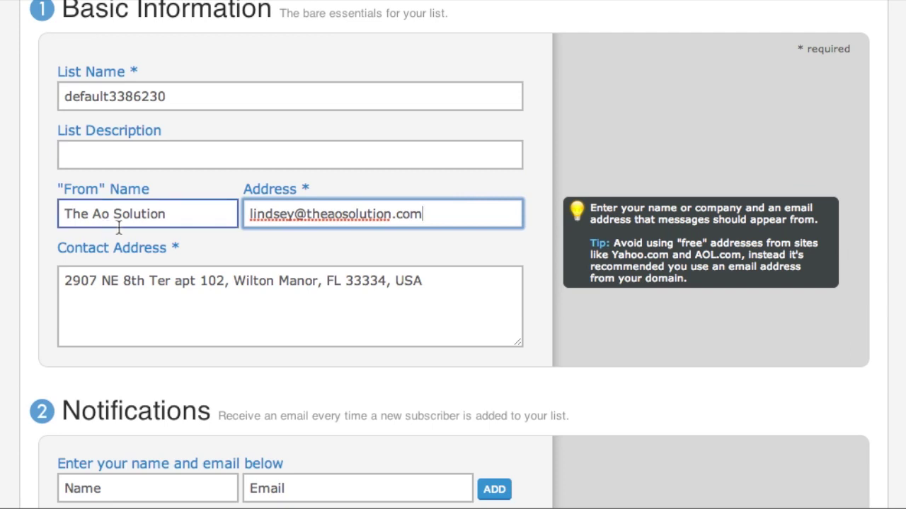
{"action": "left_click", "coordinate": [116, 293]}
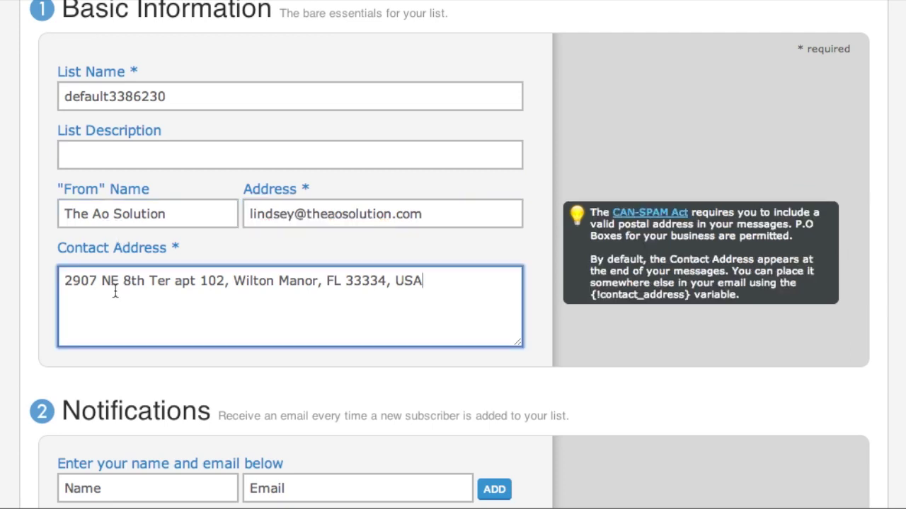
{"action": "scroll", "coordinate": [115, 292], "scroll_direction": "down", "scroll_amount": 5}
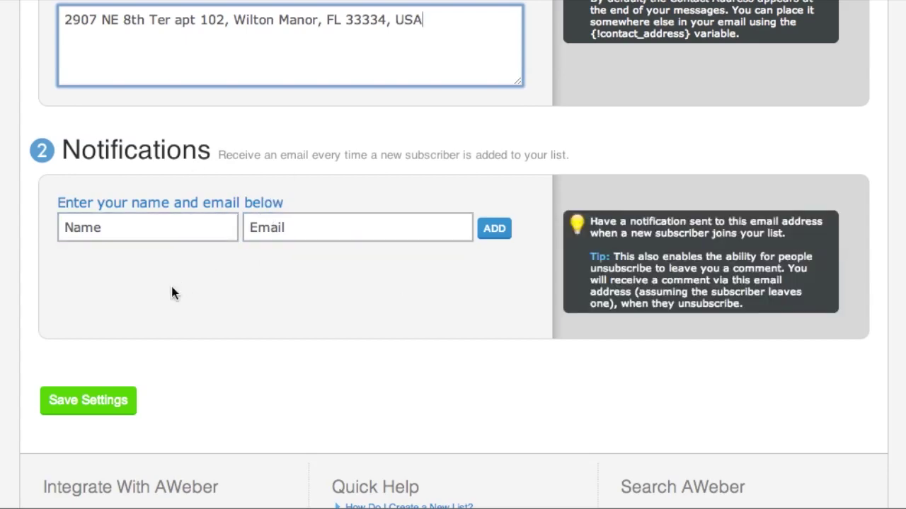
{"action": "left_click", "coordinate": [105, 399]}
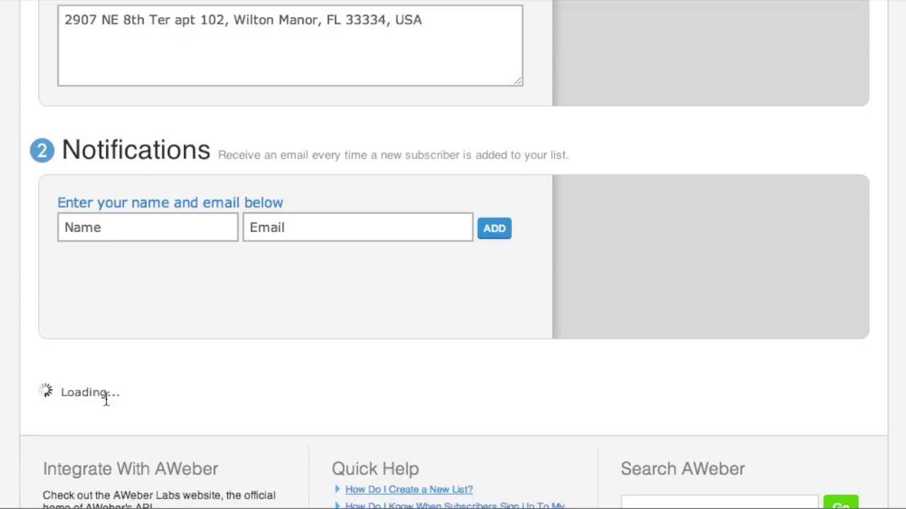
- Go to the Personalize Your List step
{"action": "scroll", "coordinate": [380, 365], "scroll_direction": "up", "scroll_amount": 6}
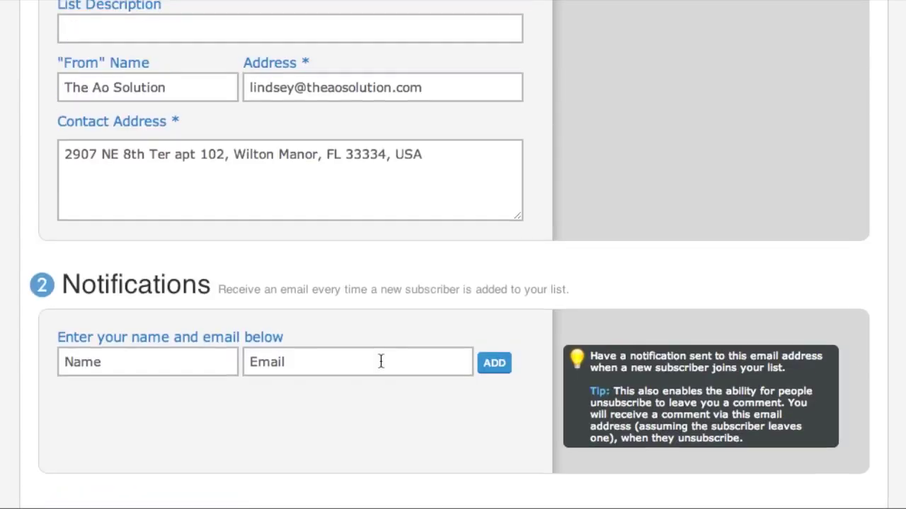
{"action": "scroll", "coordinate": [381, 363], "scroll_direction": "up", "scroll_amount": 2}
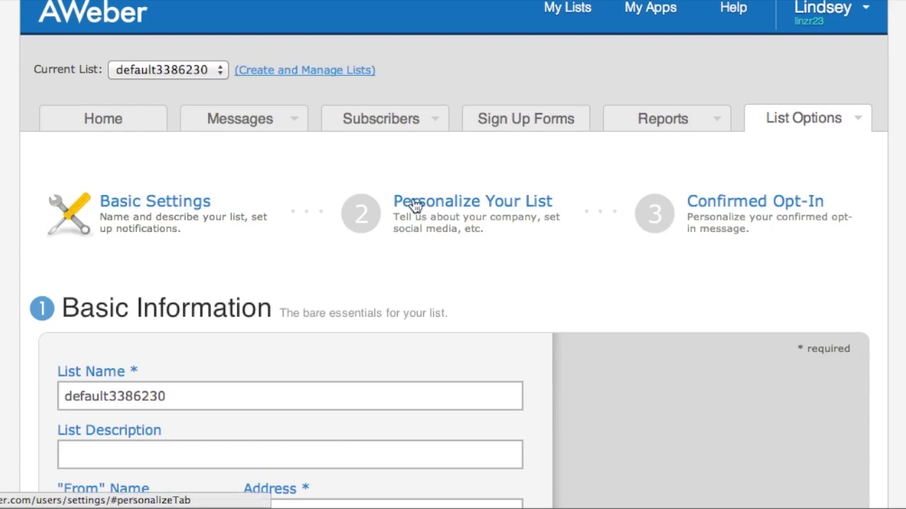
{"action": "left_click", "coordinate": [458, 201]}
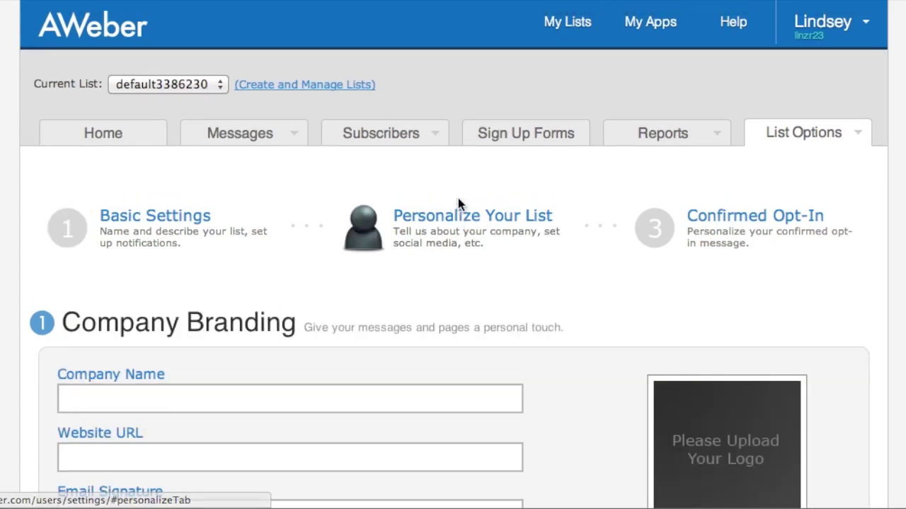
{"action": "scroll", "coordinate": [306, 235], "scroll_direction": "down", "scroll_amount": 2}
{"action": "scroll", "coordinate": [307, 238], "scroll_direction": "down", "scroll_amount": 3}
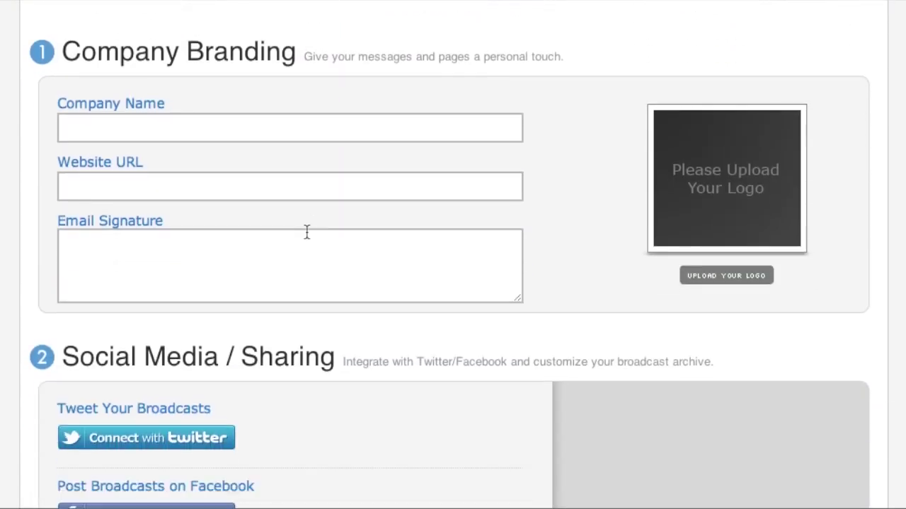
{"action": "left_click", "coordinate": [192, 127]}
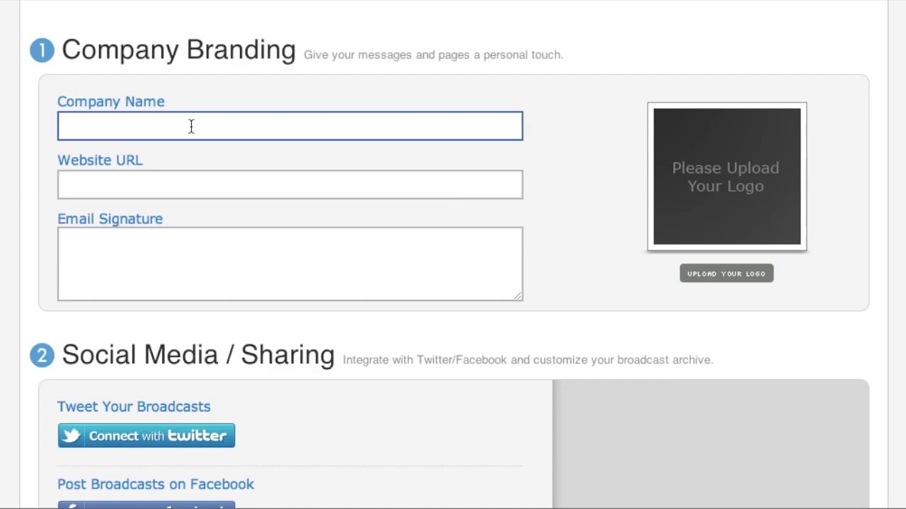
{"action": "left_click", "coordinate": [169, 123]}
{"action": "type", "text": "Your Name"}
{"action": "key", "text": "Tab"}
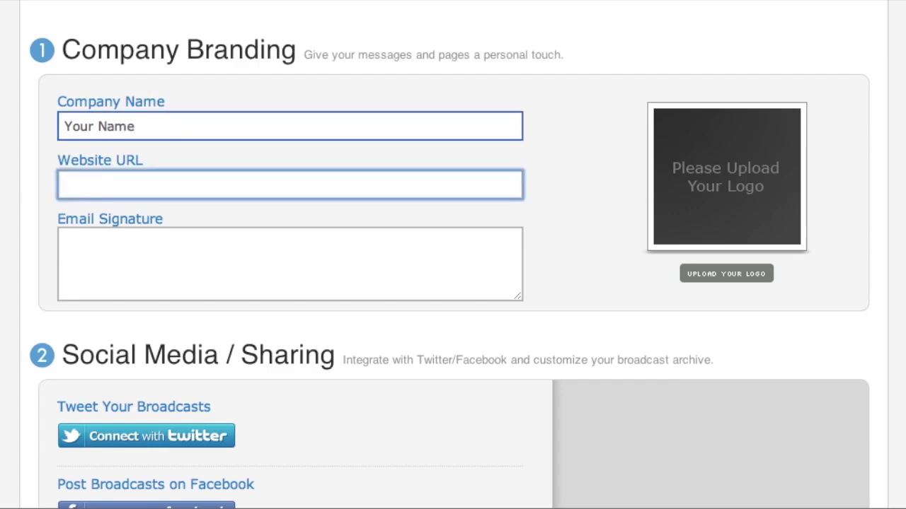
{"action": "type", "text": "theaosolution.com"}
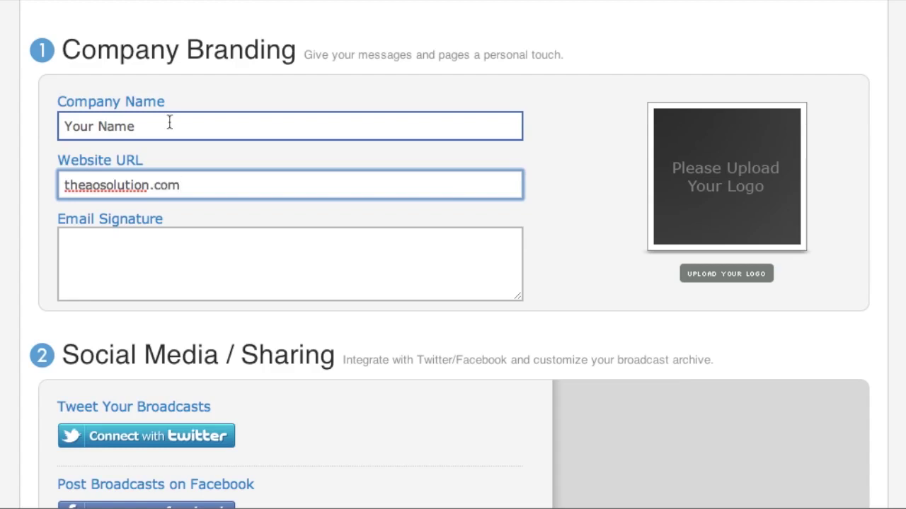
{"action": "left_click", "coordinate": [61, 188]}
{"action": "type", "text": "http://"}
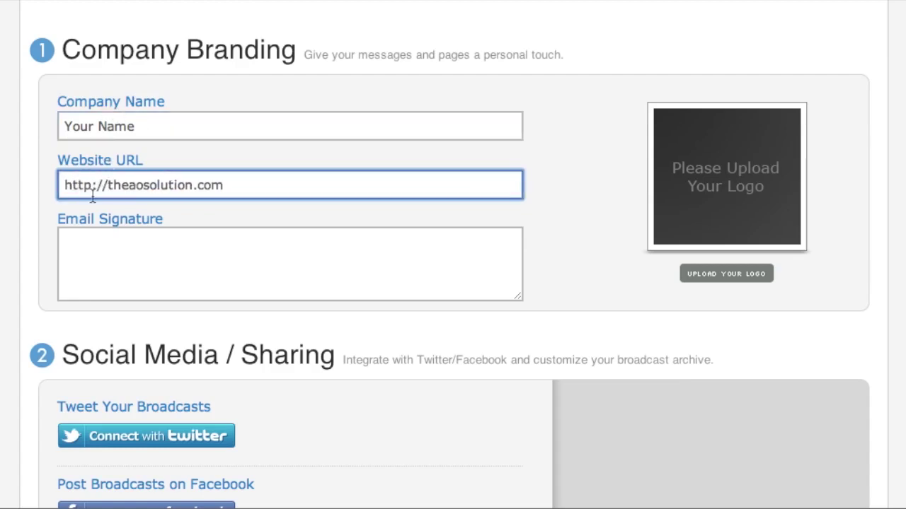
- Save the company branding settings, leaving the signature and snippet fields empty
{"action": "left_click", "coordinate": [93, 242]}
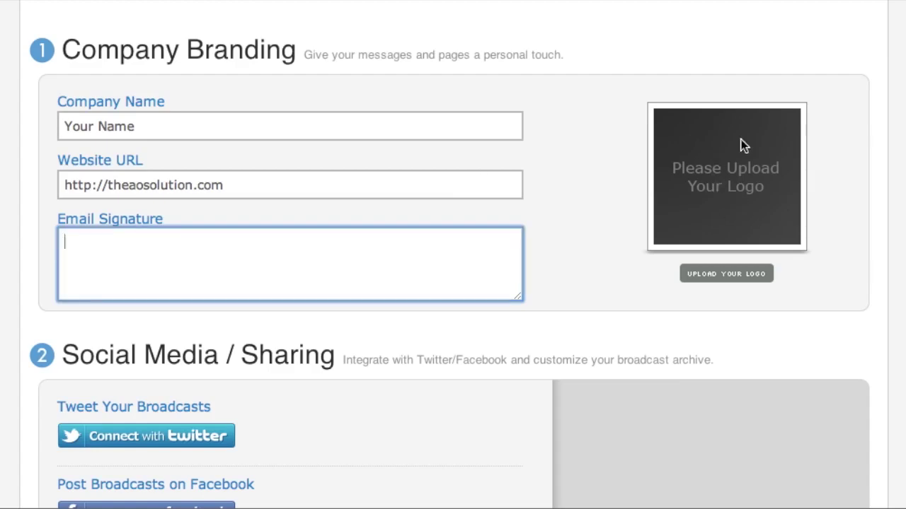
{"action": "scroll", "coordinate": [593, 193], "scroll_direction": "down", "scroll_amount": 5}
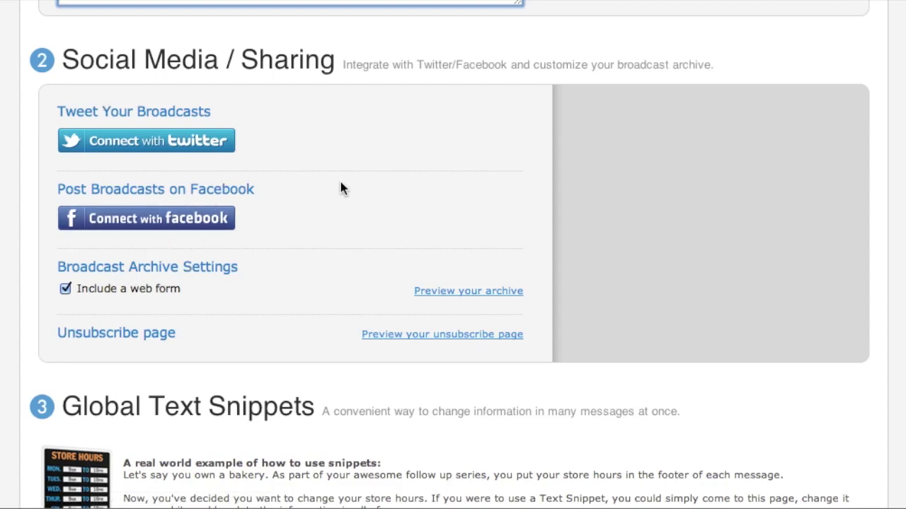
{"action": "scroll", "coordinate": [341, 182], "scroll_direction": "down", "scroll_amount": 5}
{"action": "scroll", "coordinate": [340, 182], "scroll_direction": "down", "scroll_amount": 2}
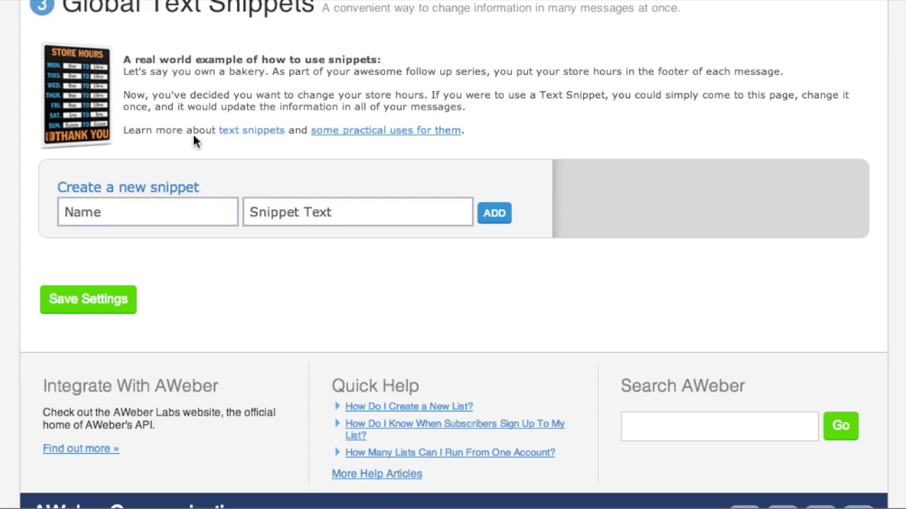
{"action": "left_click", "coordinate": [98, 314]}
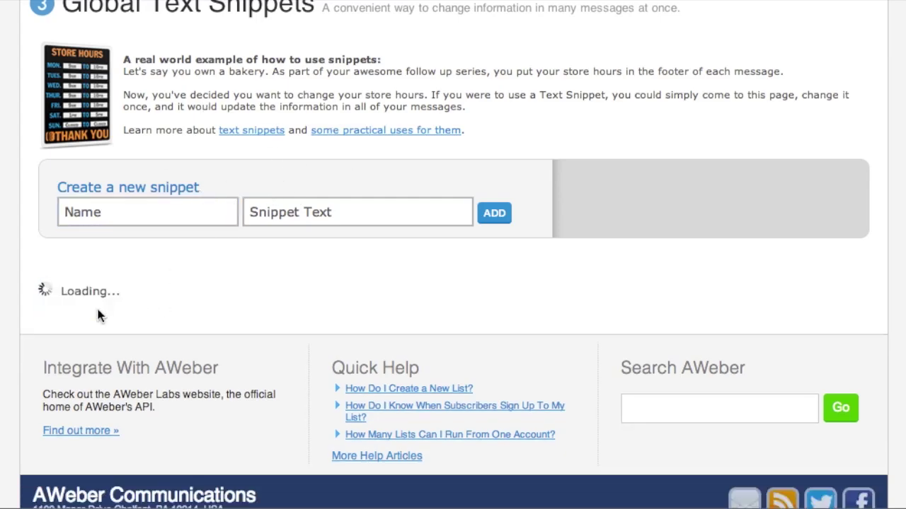
- Open the Confirmed Opt-In message with default subject 'Confirm your subscription'
{"action": "scroll", "coordinate": [267, 290], "scroll_direction": "up", "scroll_amount": 15}
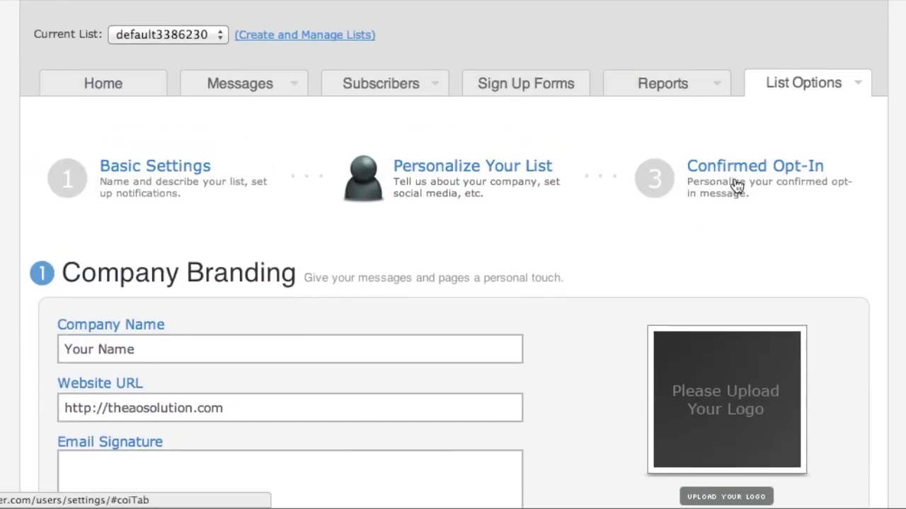
{"action": "left_click", "coordinate": [739, 170]}
{"action": "scroll", "coordinate": [573, 226], "scroll_direction": "down", "scroll_amount": 3}
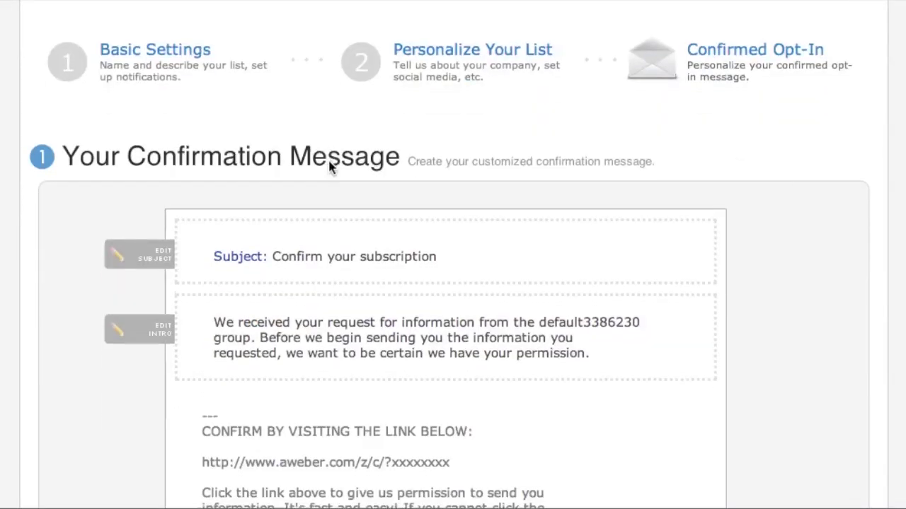
{"action": "scroll", "coordinate": [329, 162], "scroll_direction": "down", "scroll_amount": 2}
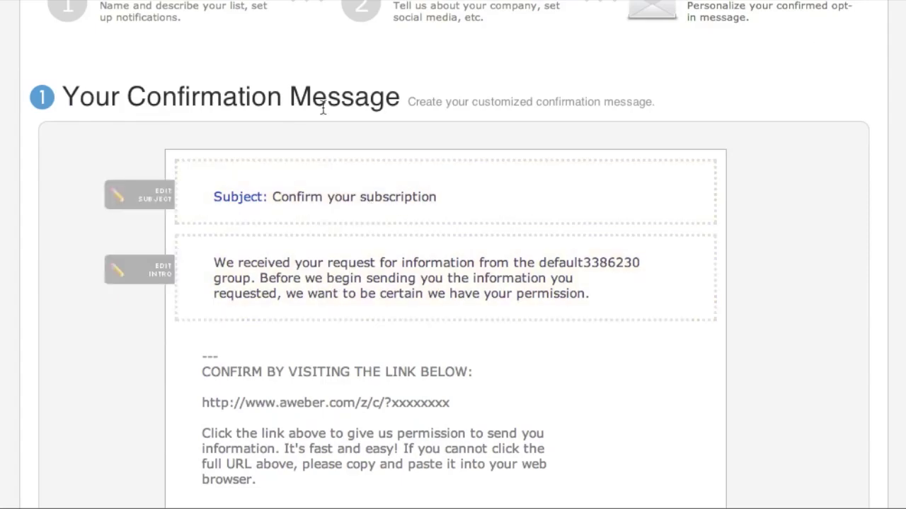
{"action": "scroll", "coordinate": [817, 196], "scroll_direction": "down", "scroll_amount": 2}
{"action": "scroll", "coordinate": [816, 197], "scroll_direction": "down", "scroll_amount": 8}
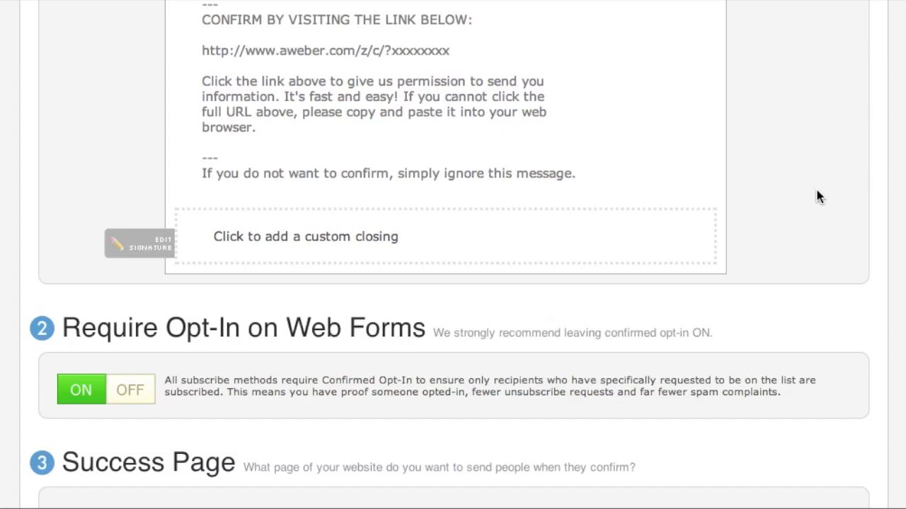
{"action": "scroll", "coordinate": [816, 190], "scroll_direction": "up", "scroll_amount": 6}
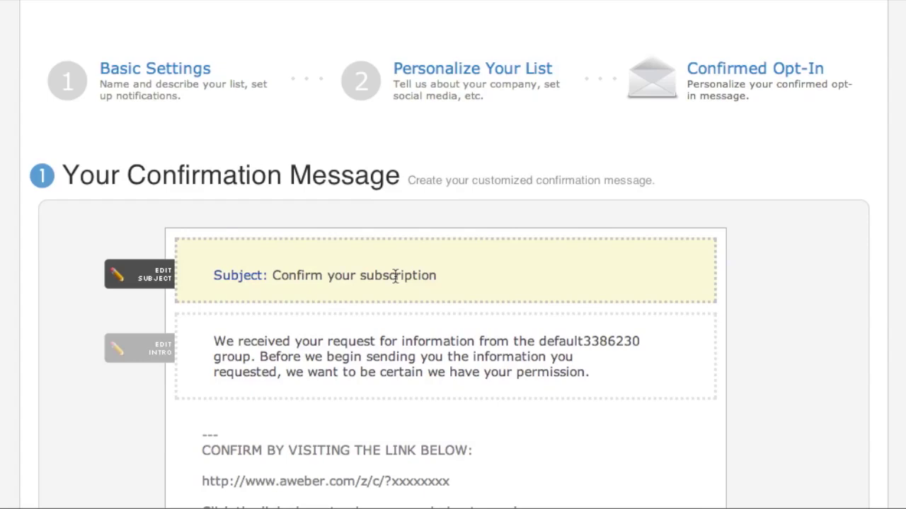
{"action": "scroll", "coordinate": [770, 230], "scroll_direction": "down", "scroll_amount": 1}
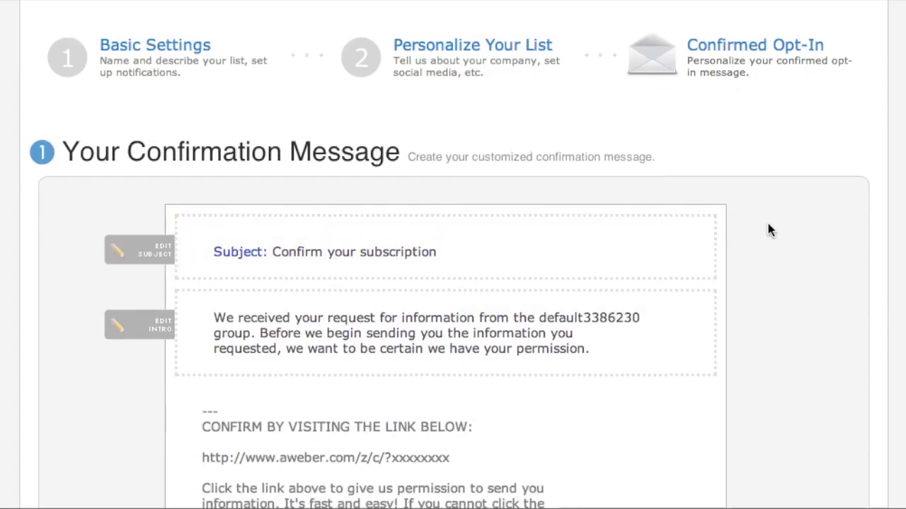
{"action": "scroll", "coordinate": [769, 229], "scroll_direction": "down", "scroll_amount": 4}
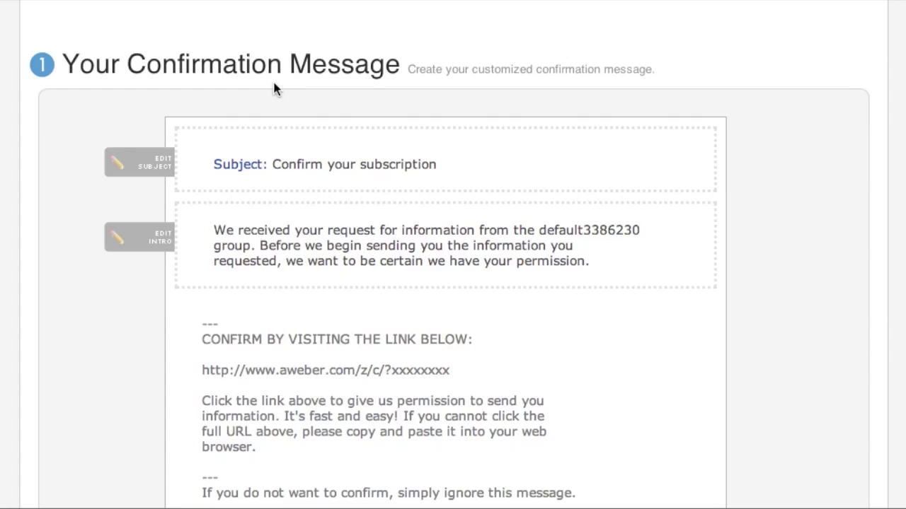
{"action": "scroll", "coordinate": [553, 156], "scroll_direction": "down", "scroll_amount": 2}
{"action": "scroll", "coordinate": [555, 165], "scroll_direction": "up", "scroll_amount": 1}
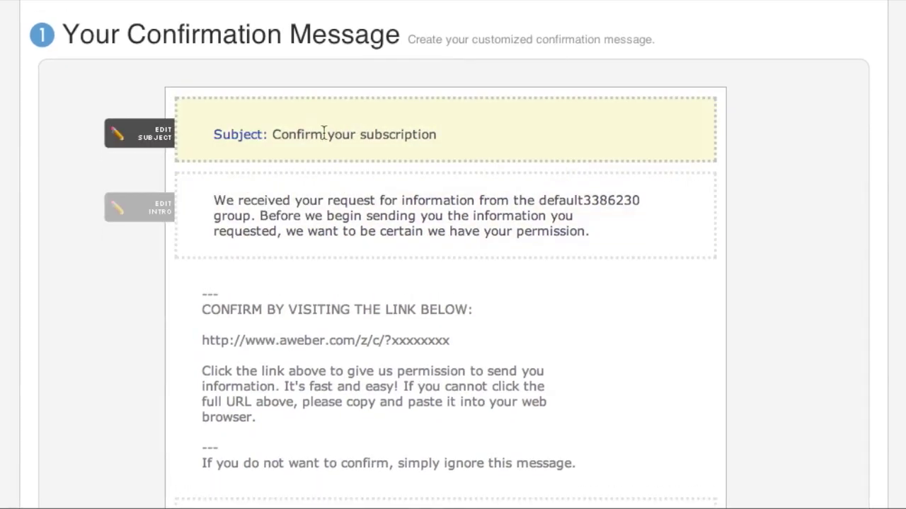
- Set the subject to 'Response Required: Please confirm your request for information.'
{"action": "left_click", "coordinate": [323, 133]}
{"action": "left_click", "coordinate": [325, 144]}
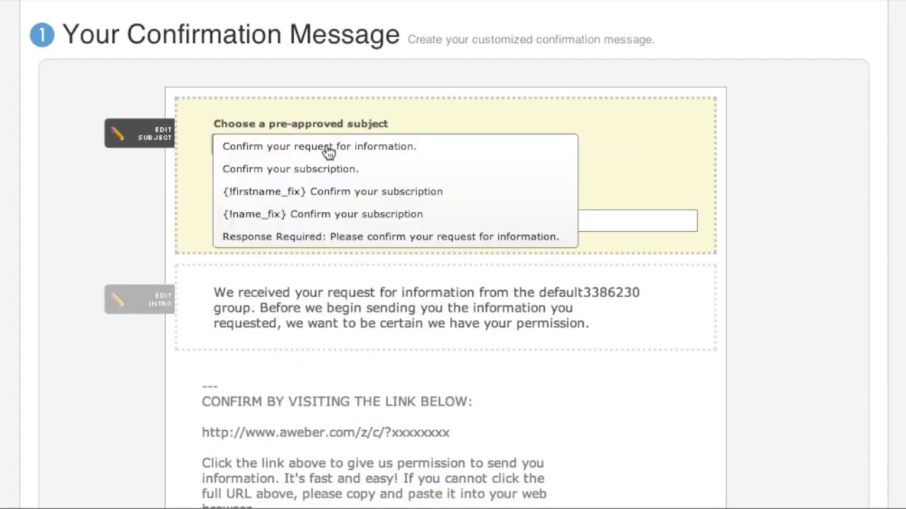
{"action": "left_click", "coordinate": [353, 237]}
{"action": "scroll", "coordinate": [434, 202], "scroll_direction": "down", "scroll_amount": 2}
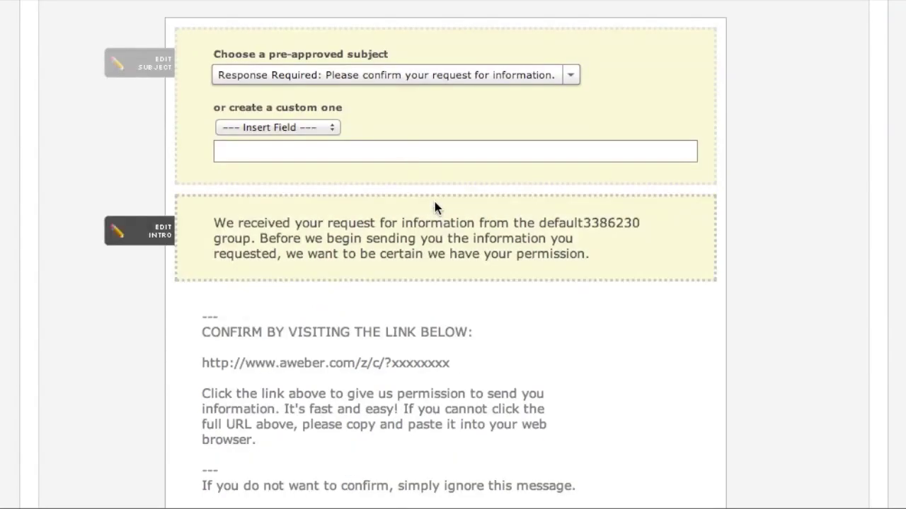
{"action": "left_click", "coordinate": [403, 152]}
{"action": "scroll", "coordinate": [403, 151], "scroll_direction": "down", "scroll_amount": 2}
- Replace the intro with 'Please confirm to receive all our free trainings and valuable information'
{"action": "left_click", "coordinate": [380, 178]}
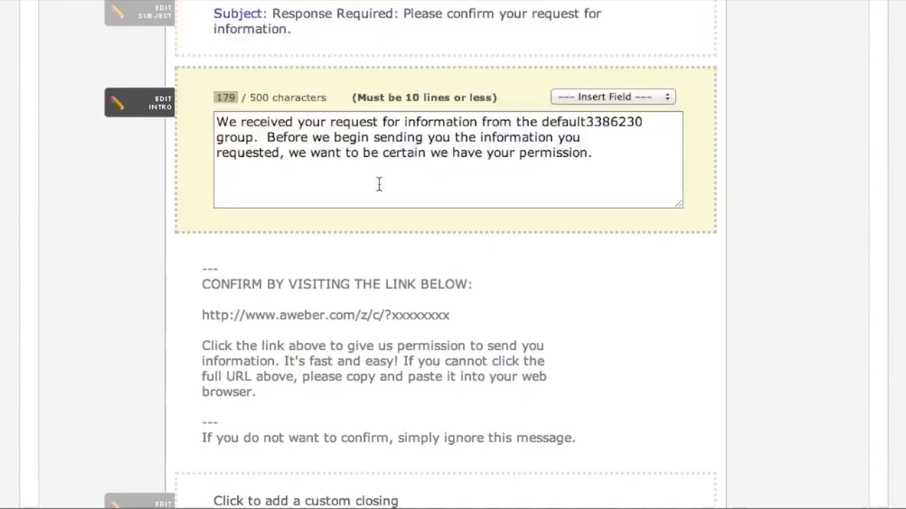
{"action": "left_click_drag", "start_coordinate": [623, 158], "coordinate": [195, 126]}
{"action": "type", "text": "Ple"}
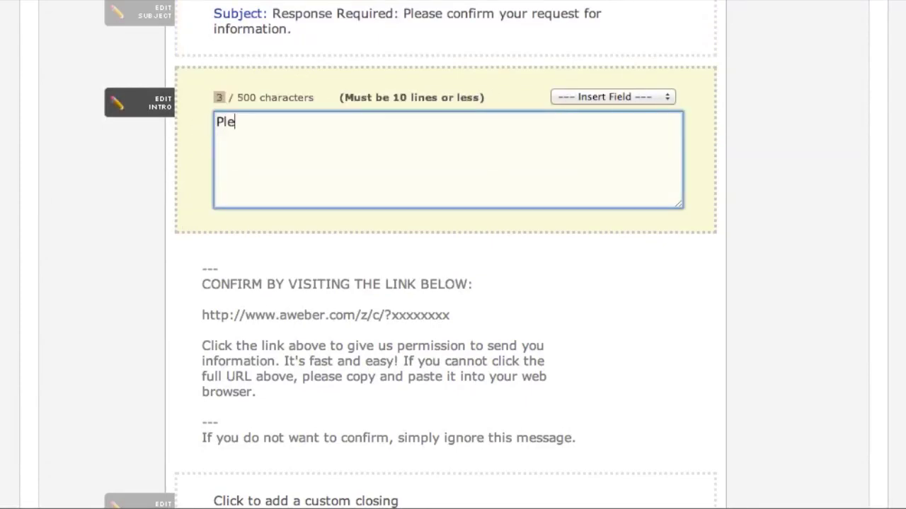
{"action": "type", "text": "ase confirm to "}
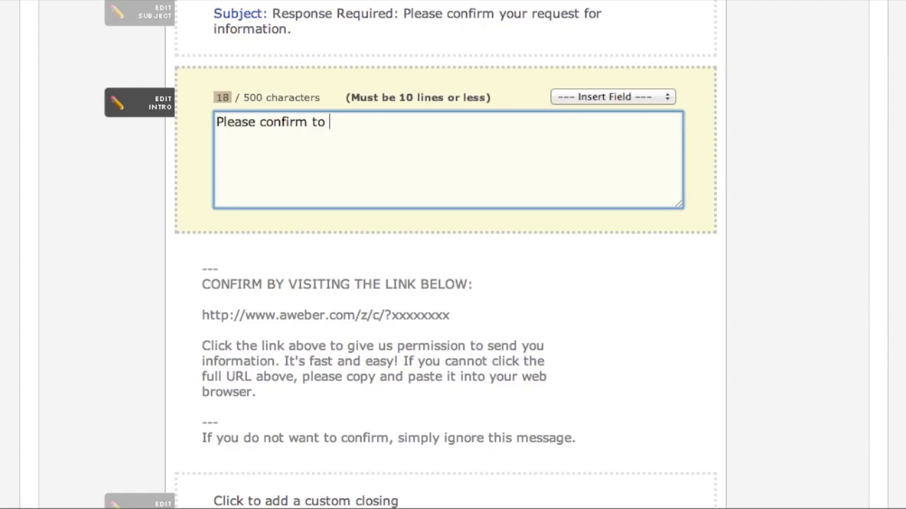
{"action": "type", "text": "recieve all our "}
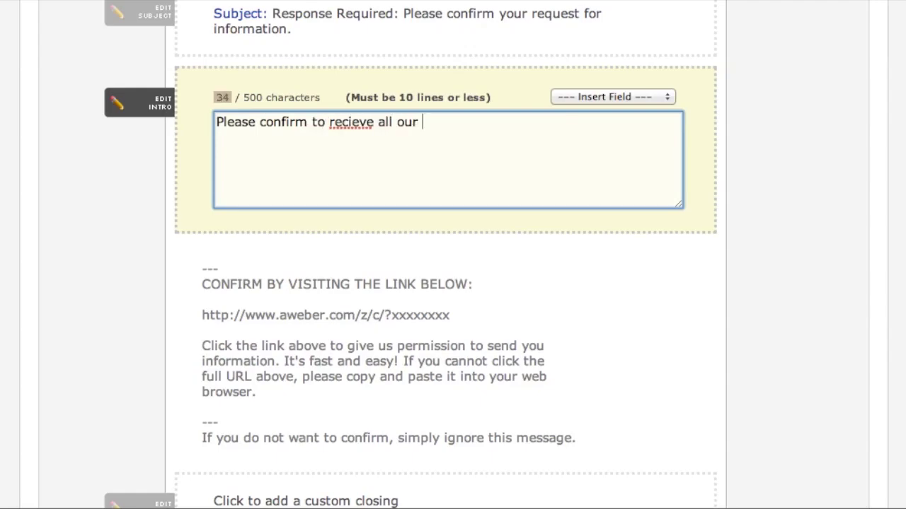
{"action": "type", "text": "free traingings "}
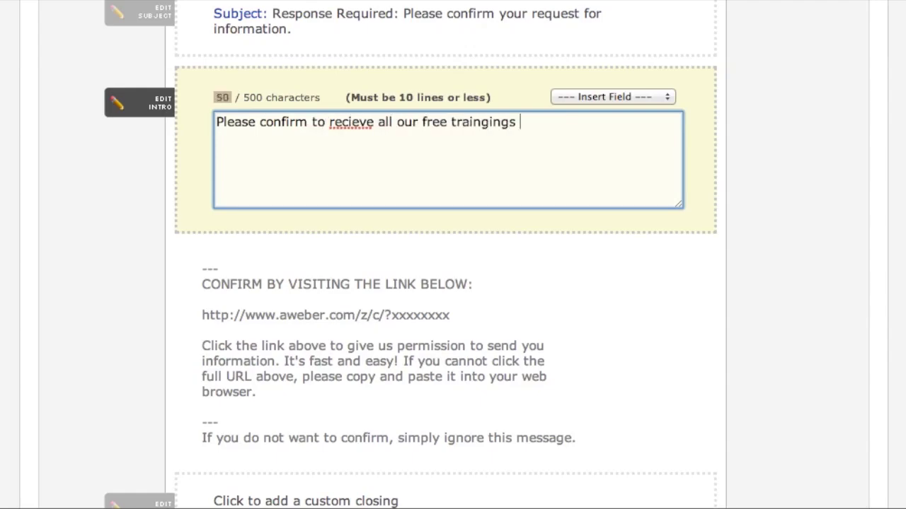
{"action": "type", "text": "and valuable"}
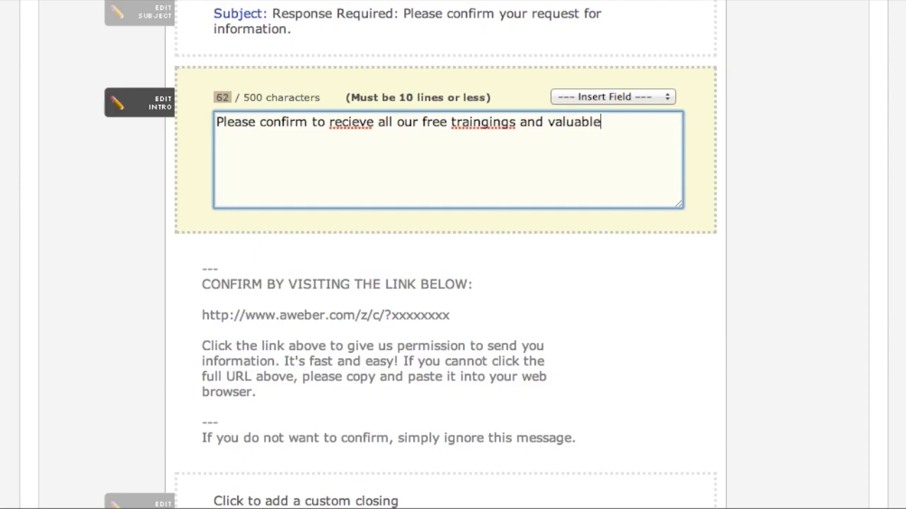
{"action": "type", "text": " information"}
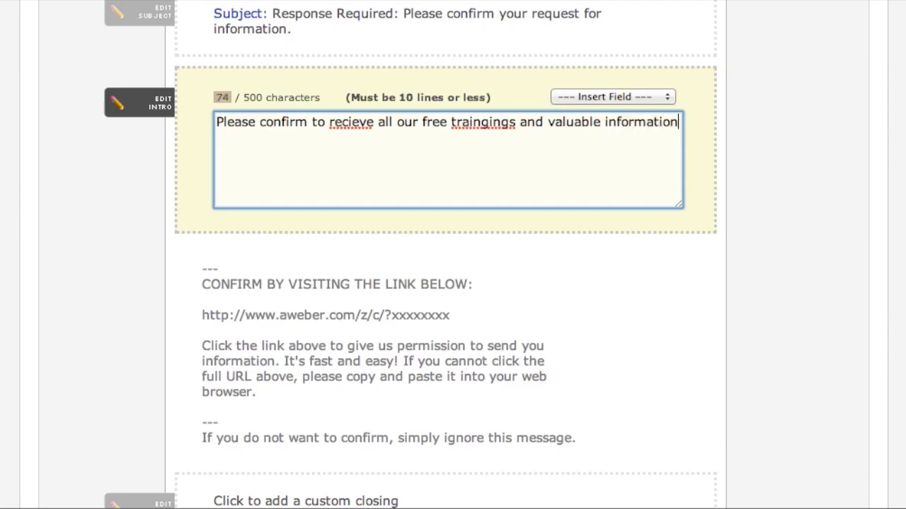
{"action": "right_click", "coordinate": [348, 129]}
{"action": "left_click", "coordinate": [382, 100]}
- Correct 'traingings' to 'trainings' and end the intro with 'from The Ao Solution.'
{"action": "right_click", "coordinate": [488, 130]}
{"action": "right_click", "coordinate": [476, 122]}
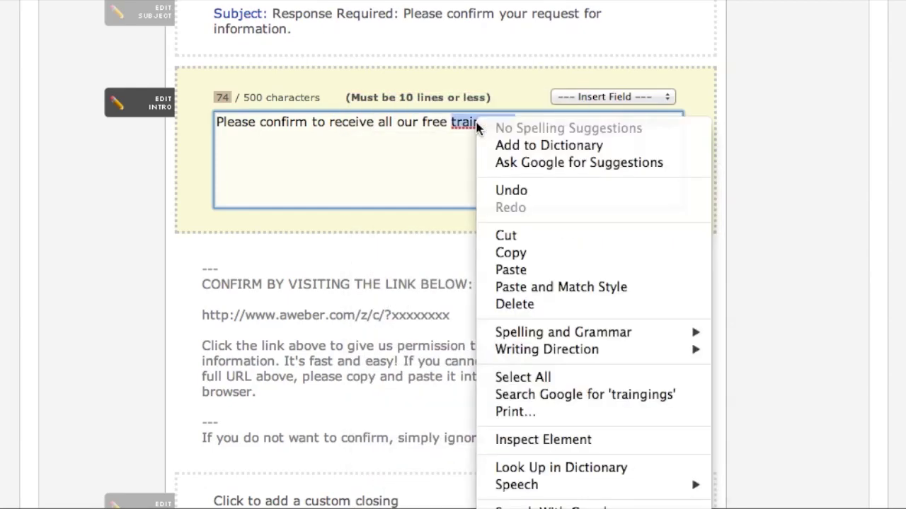
{"action": "right_click", "coordinate": [464, 126]}
{"action": "left_click", "coordinate": [487, 122]}
{"action": "left_click", "coordinate": [487, 121]}
{"action": "key", "text": "BackSpace"}
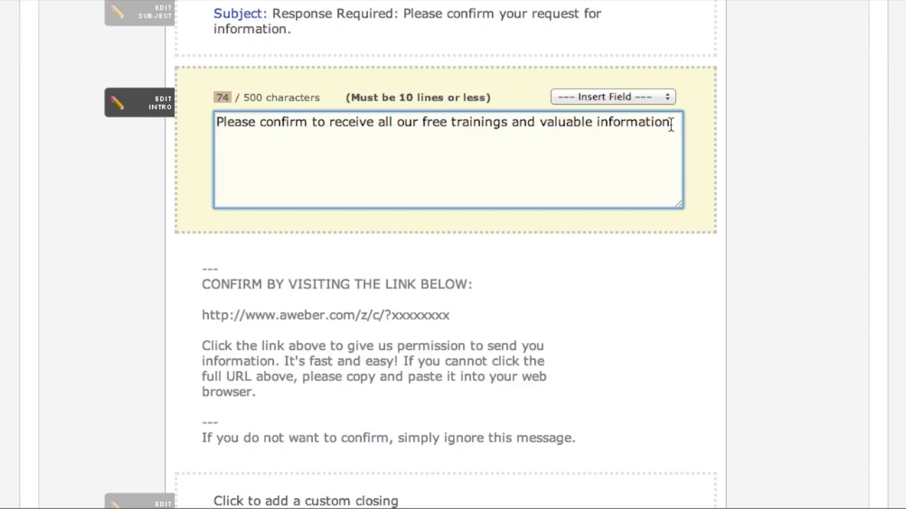
{"action": "left_click", "coordinate": [671, 124]}
{"action": "type", "text": "from"}
{"action": "type", "text": "The Ao "}
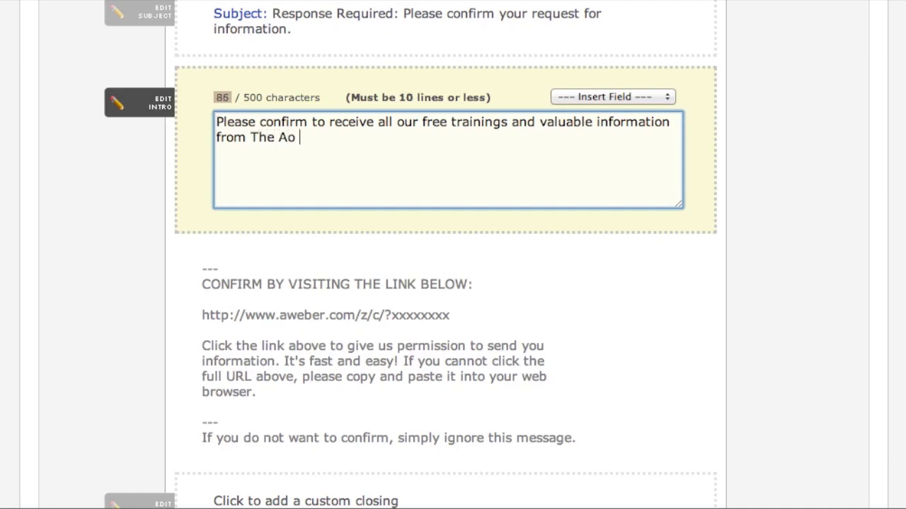
{"action": "type", "text": "Solution."}
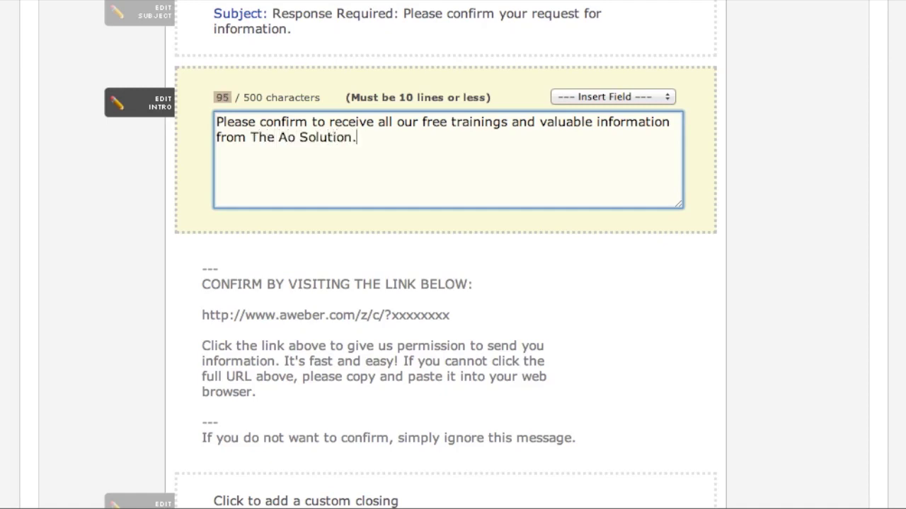
- Write the custom closing 'Thank you,' with 'The Ao Solution Team' on a new line
{"action": "scroll", "coordinate": [705, 170], "scroll_direction": "down", "scroll_amount": 3}
{"action": "scroll", "coordinate": [704, 174], "scroll_direction": "down", "scroll_amount": 3}
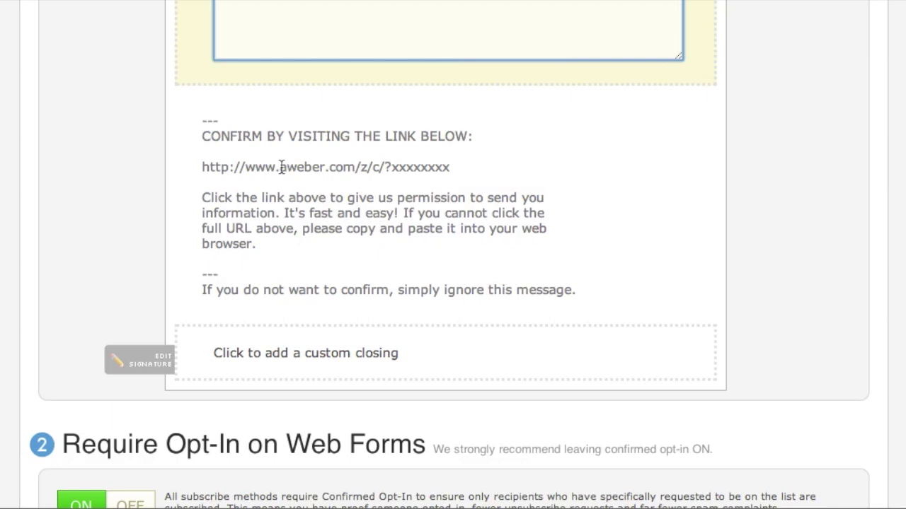
{"action": "left_click", "coordinate": [319, 349]}
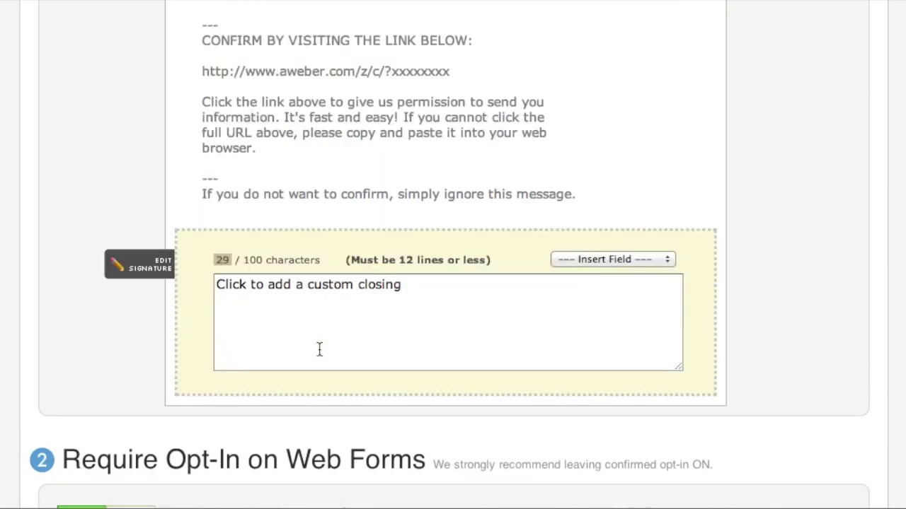
{"action": "left_click", "coordinate": [421, 297]}
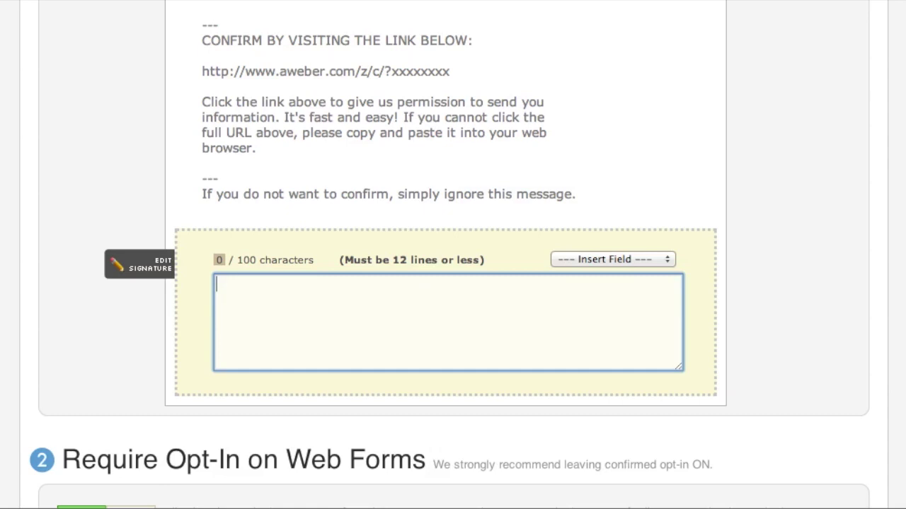
{"action": "type", "text": "Thank yu"}
{"action": "key", "text": "BackSpace"}
{"action": "type", "text": "ou,"}
{"action": "key", "text": "Return"}
{"action": "key", "text": "Return"}
{"action": "type", "text": "The Ao Solution Team"}
{"action": "scroll", "coordinate": [778, 281], "scroll_direction": "down", "scroll_amount": 1}
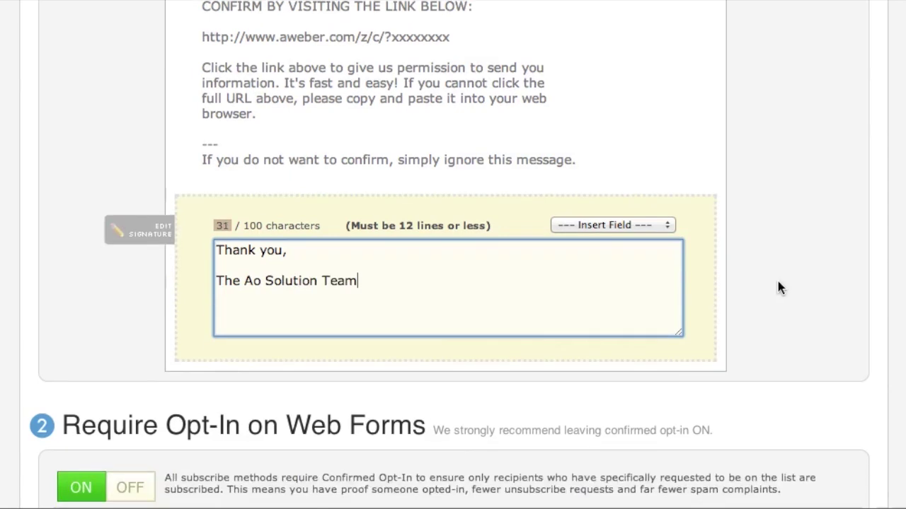
{"action": "scroll", "coordinate": [778, 281], "scroll_direction": "down", "scroll_amount": 5}
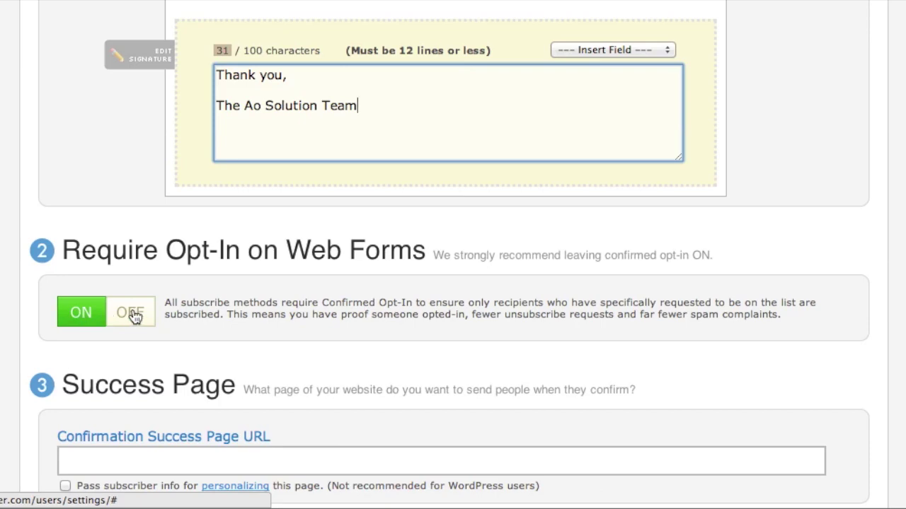
{"action": "scroll", "coordinate": [358, 212], "scroll_direction": "down", "scroll_amount": 5}
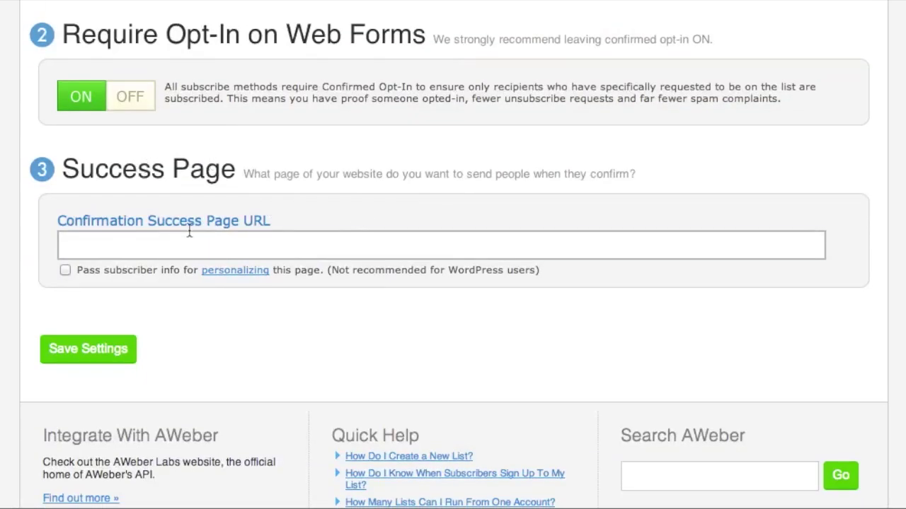
{"action": "scroll", "coordinate": [269, 214], "scroll_direction": "up", "scroll_amount": 5}
{"action": "scroll", "coordinate": [301, 214], "scroll_direction": "up", "scroll_amount": 5}
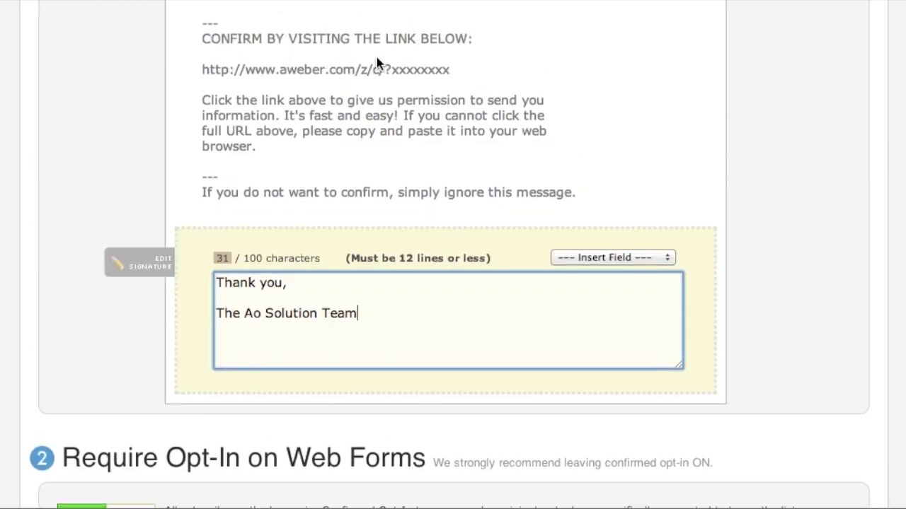
{"action": "scroll", "coordinate": [375, 64], "scroll_direction": "down", "scroll_amount": 13}
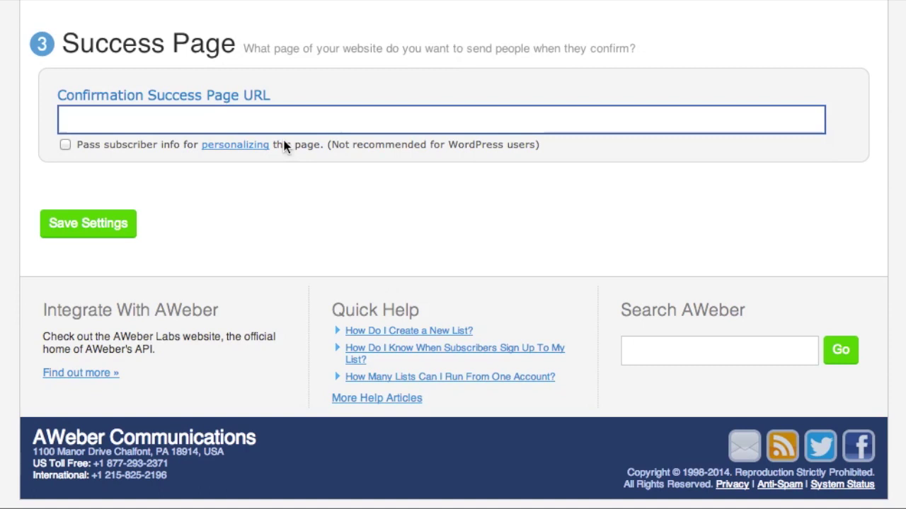
{"action": "left_click", "coordinate": [275, 120]}
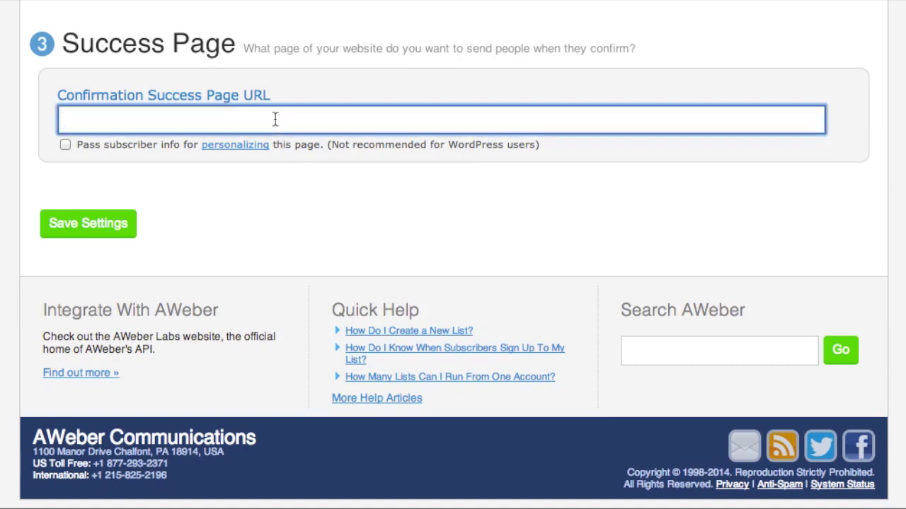
{"action": "type", "text": "http://theao"}
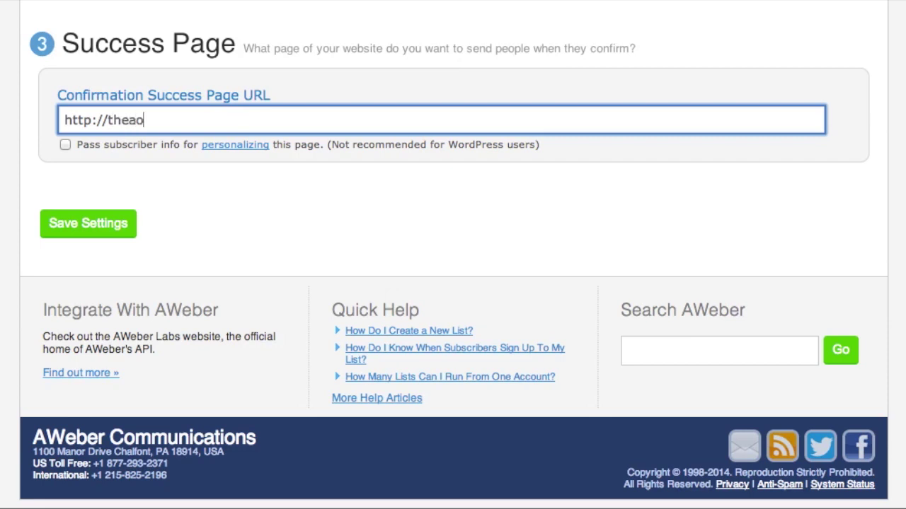
{"action": "type", "text": "solution.com/blog"}
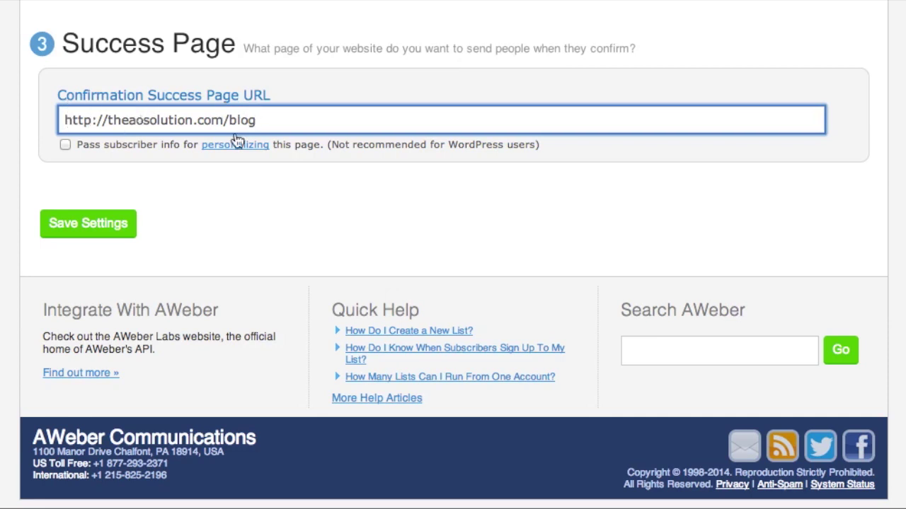
{"action": "left_click", "coordinate": [105, 224]}
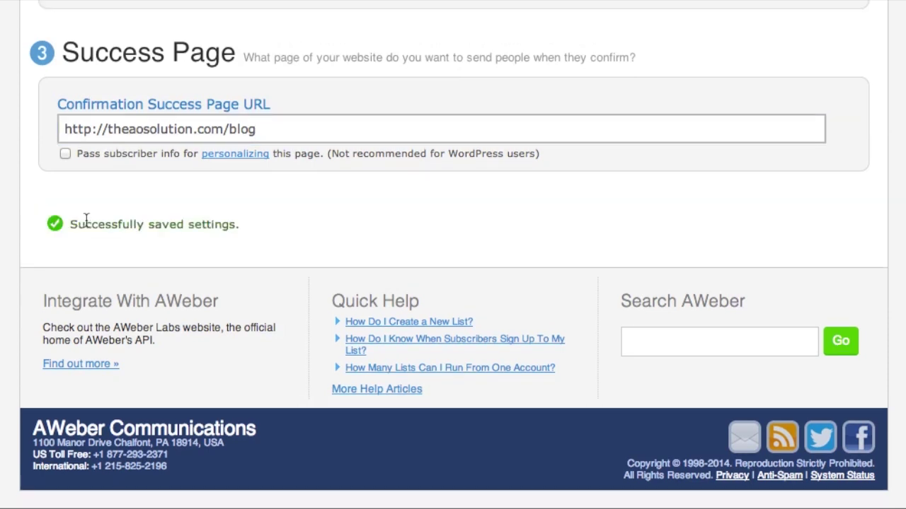
- Scroll through the List Options page to check the saved confirmation settings
{"action": "scroll", "coordinate": [223, 215], "scroll_direction": "up", "scroll_amount": 10}
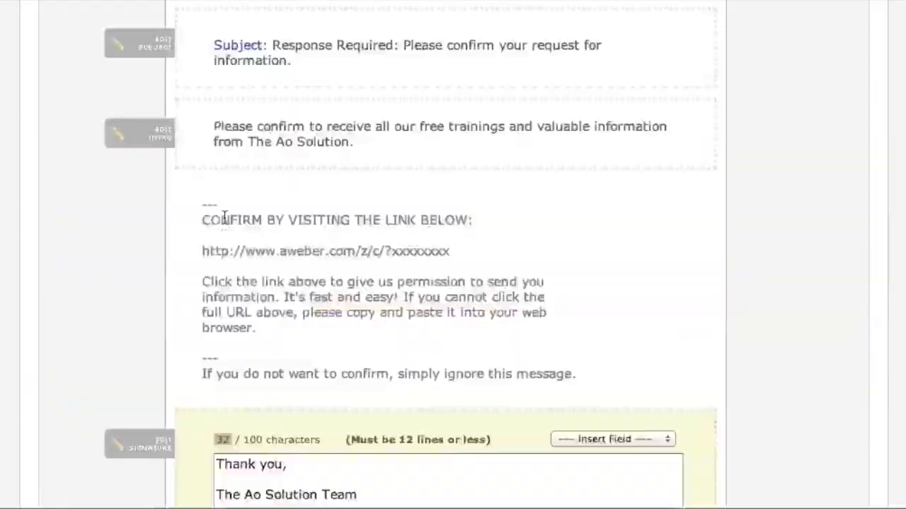
{"action": "scroll", "coordinate": [224, 217], "scroll_direction": "up", "scroll_amount": 5}
{"action": "scroll", "coordinate": [224, 218], "scroll_direction": "down", "scroll_amount": 2}
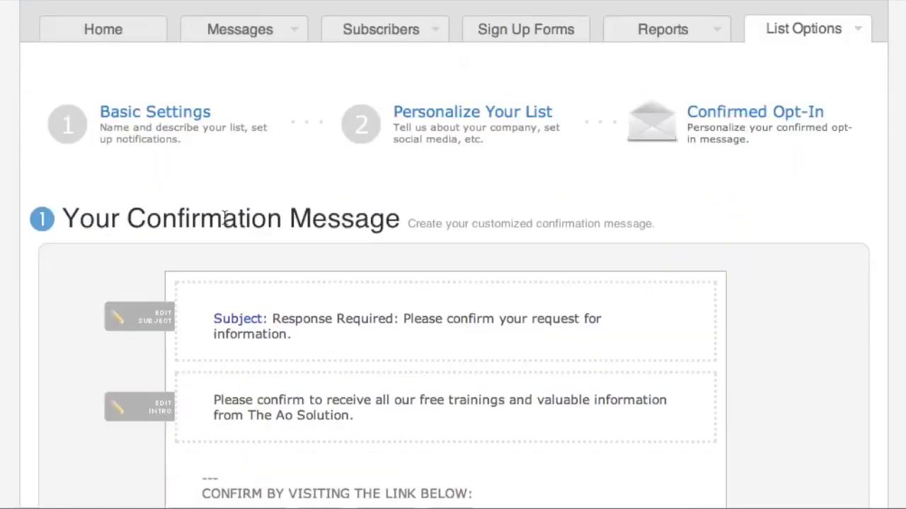
{"action": "scroll", "coordinate": [224, 217], "scroll_direction": "down", "scroll_amount": 15}
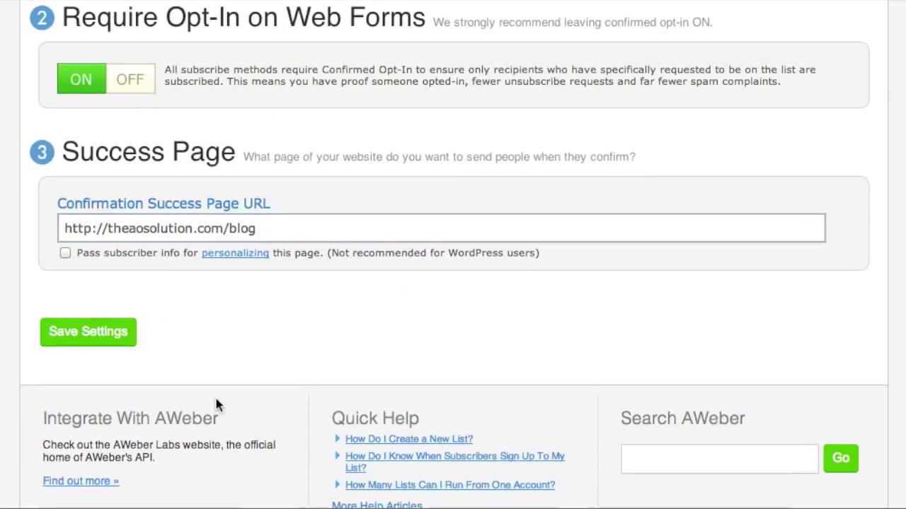
{"action": "scroll", "coordinate": [344, 428], "scroll_direction": "up", "scroll_amount": 15}
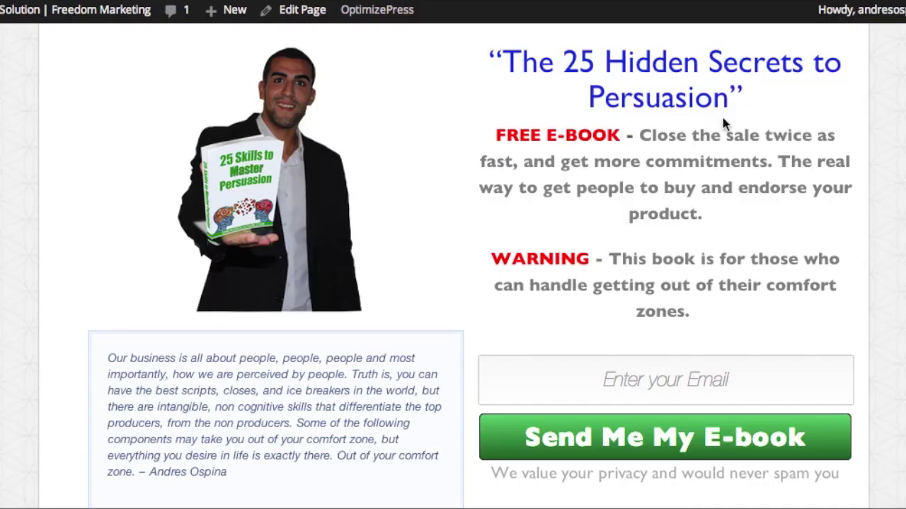
{"action": "scroll", "coordinate": [723, 118], "scroll_direction": "down", "scroll_amount": 6}
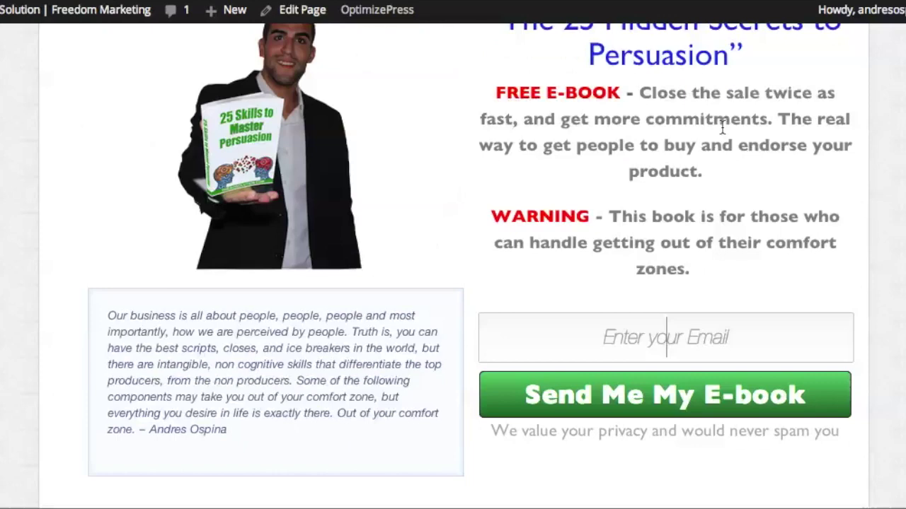
- Try the landing page's e-book signup email field, then return to AWeber's confirmation message
{"action": "scroll", "coordinate": [722, 132], "scroll_direction": "up", "scroll_amount": 7}
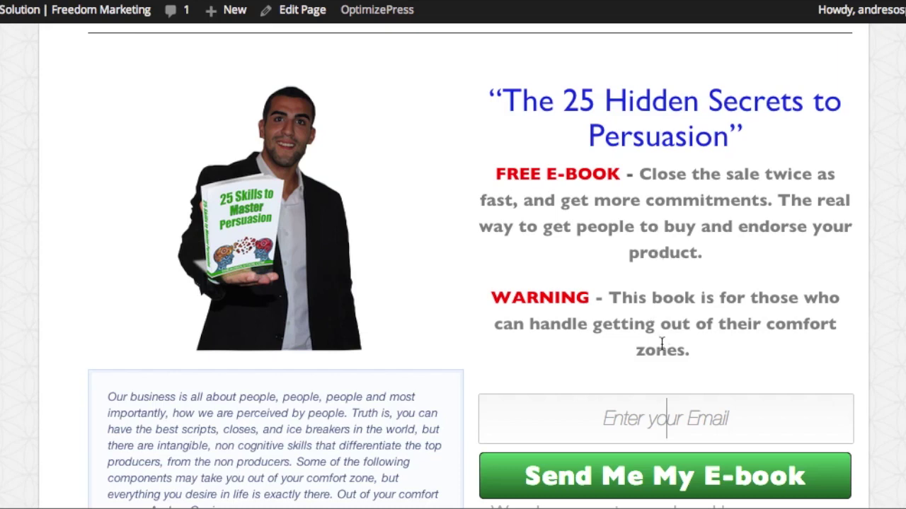
{"action": "left_click", "coordinate": [639, 419]}
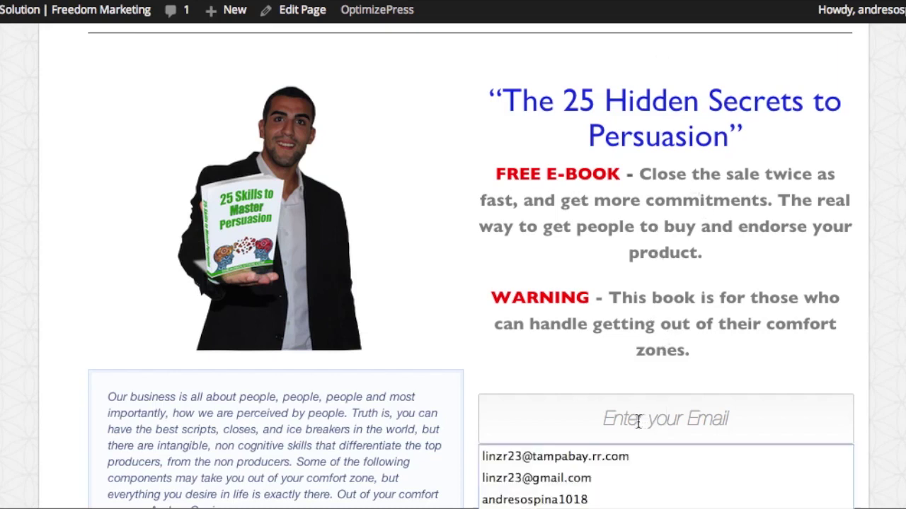
{"action": "left_click", "coordinate": [753, 370]}
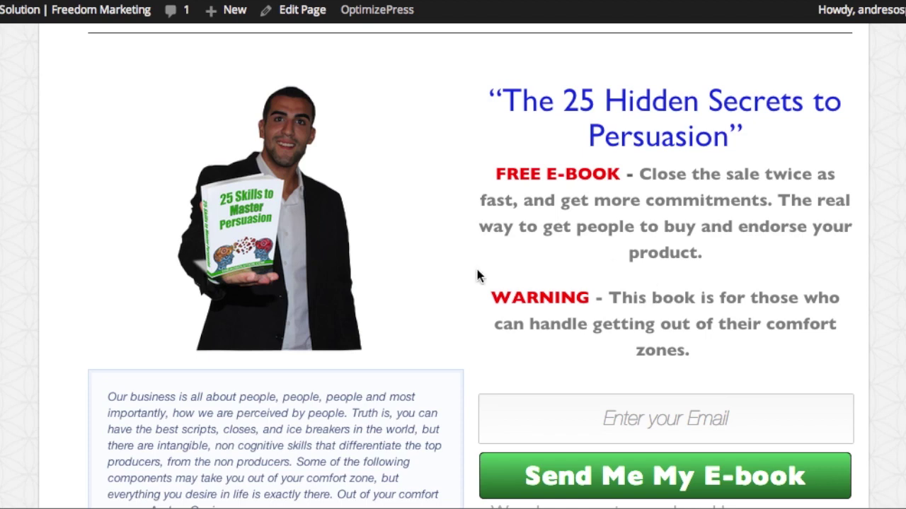
{"action": "left_click", "coordinate": [568, 414]}
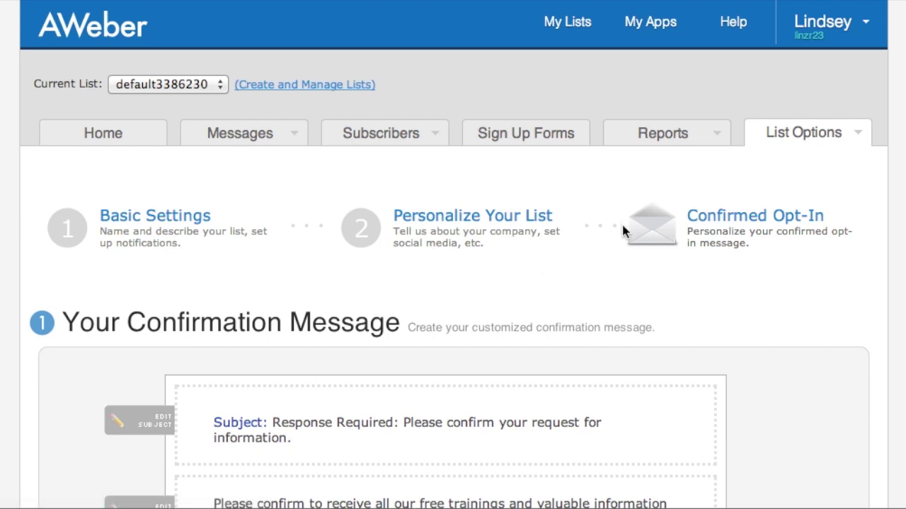
{"action": "scroll", "coordinate": [558, 232], "scroll_direction": "down", "scroll_amount": 1}
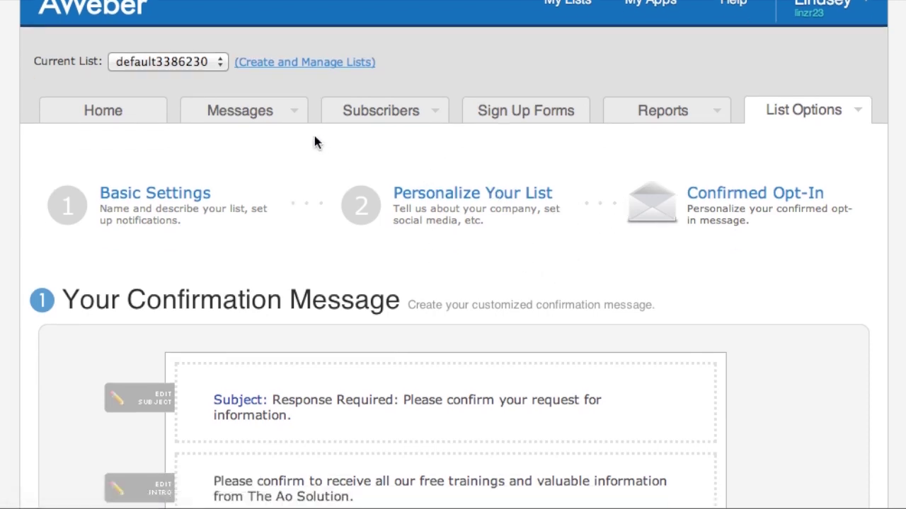